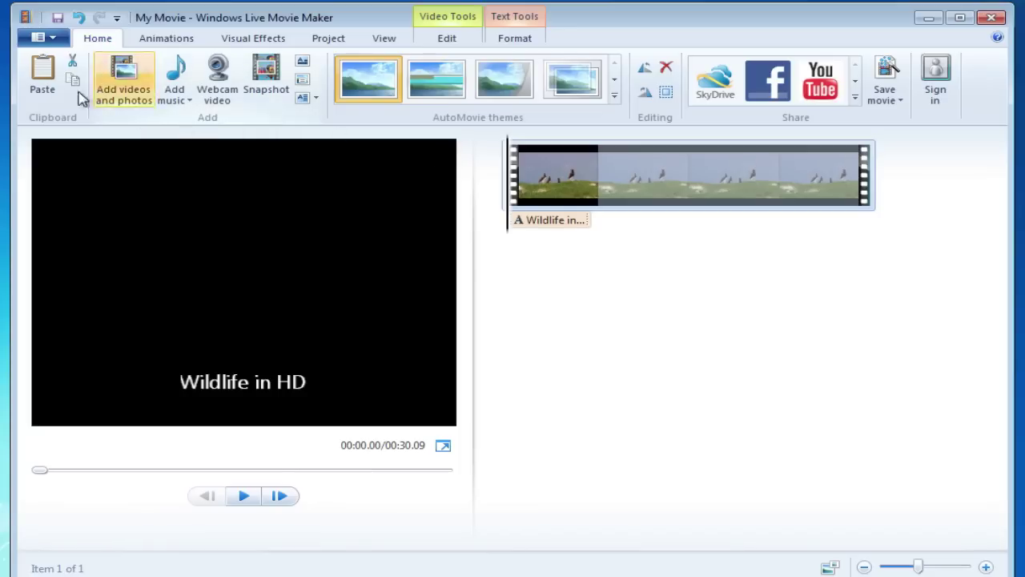
# Step: Try several AutoMovie themes, including Contemporary, then remove the theme's title and closing clips
pyautogui.click(399, 92)
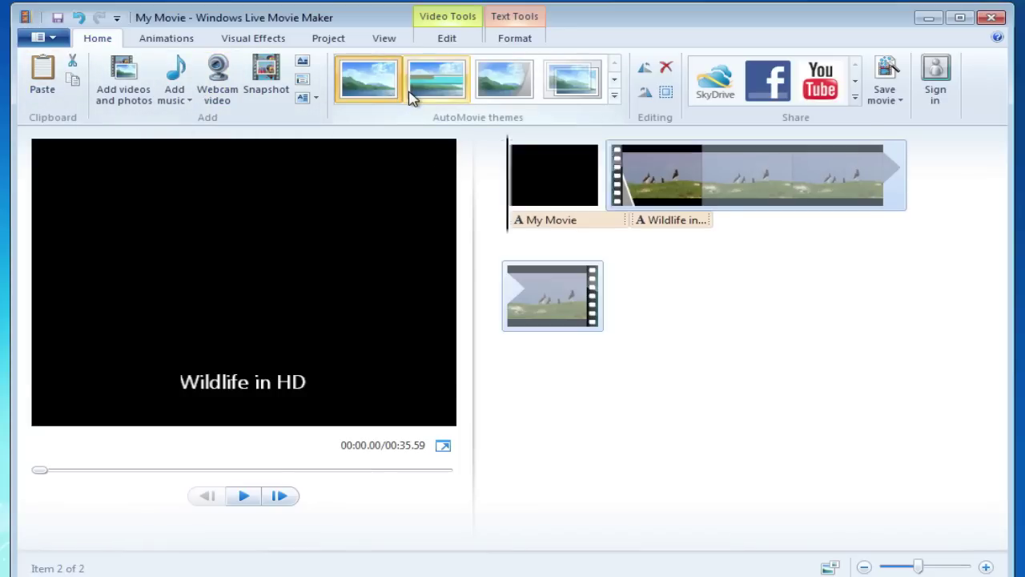
pyautogui.click(357, 93)
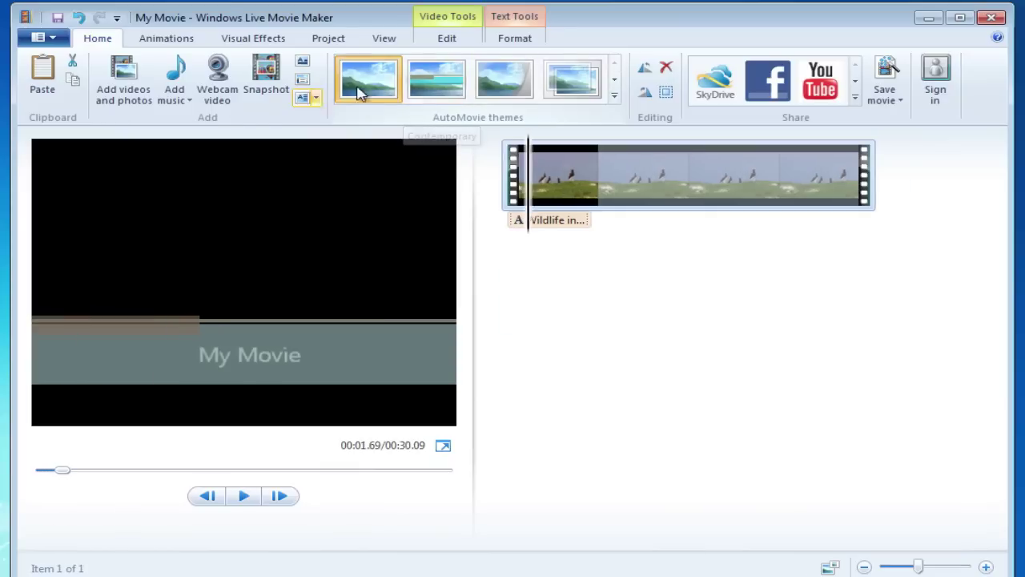
pyautogui.click(462, 90)
pyautogui.click(536, 91)
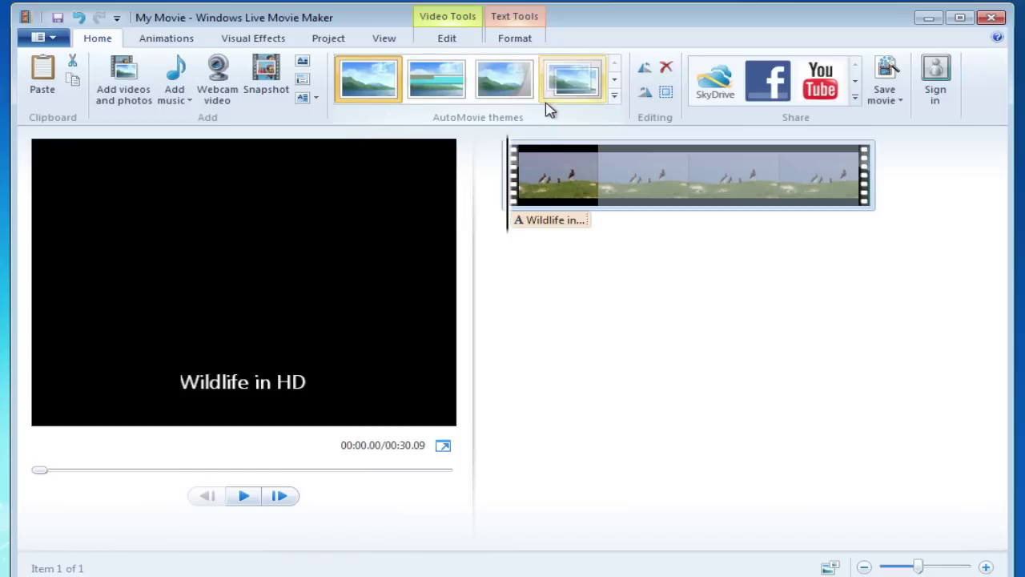
pyautogui.click(615, 81)
pyautogui.click(509, 83)
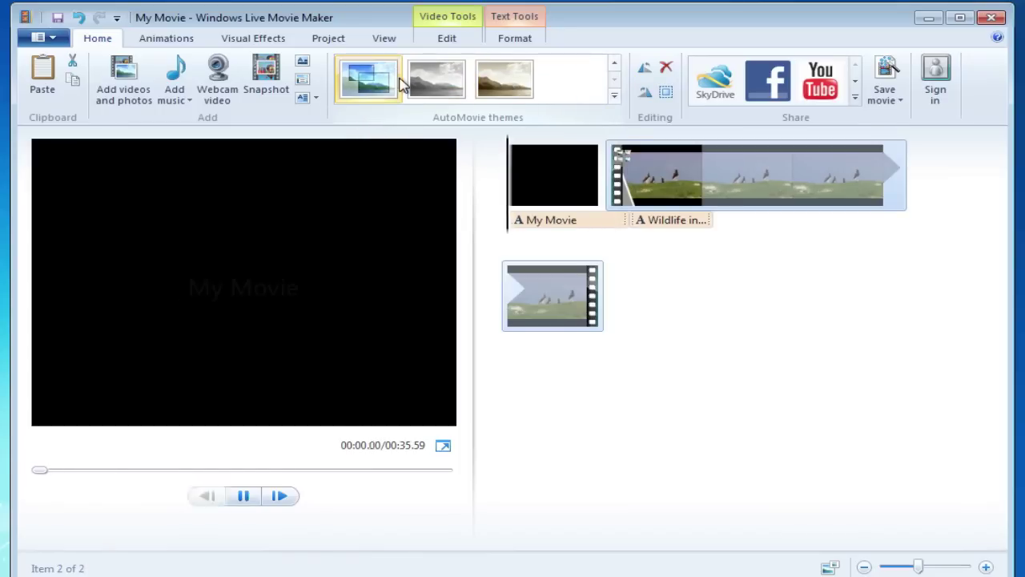
pyautogui.click(362, 94)
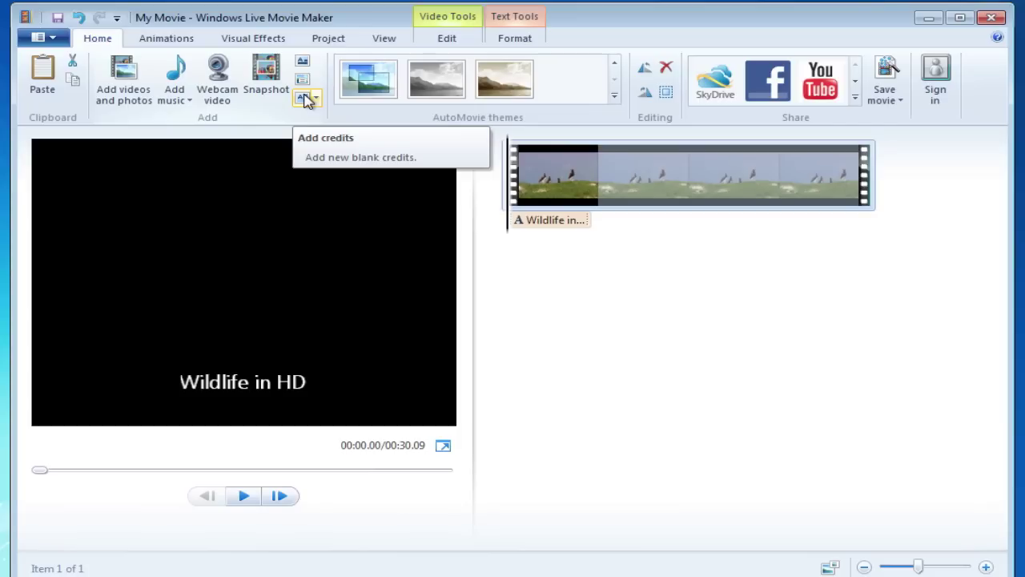
# Step: Browse the Animations, Visual Effects, Project, View and Edit tabs, ending on Text Tools Format
pyautogui.click(186, 44)
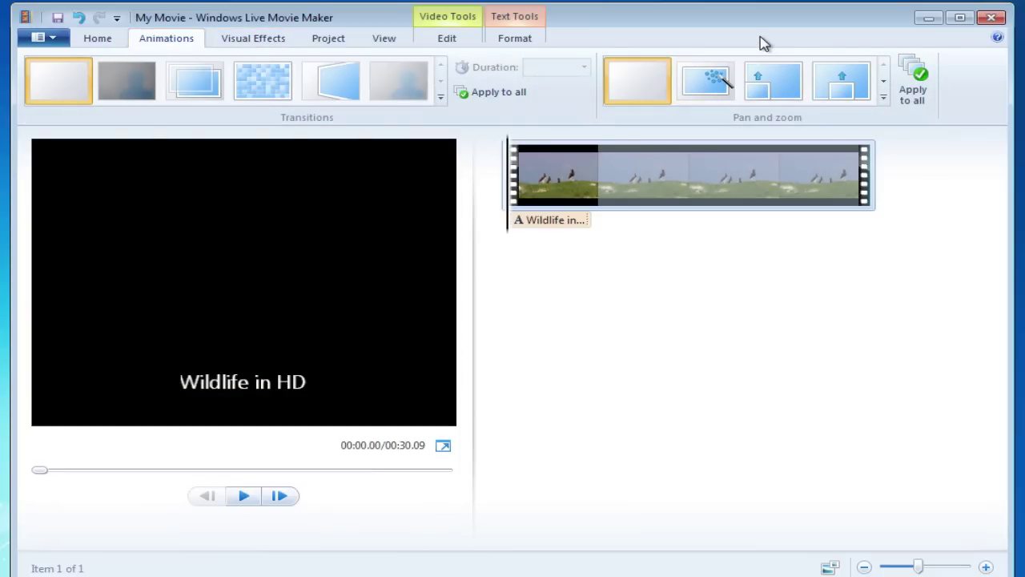
pyautogui.click(248, 39)
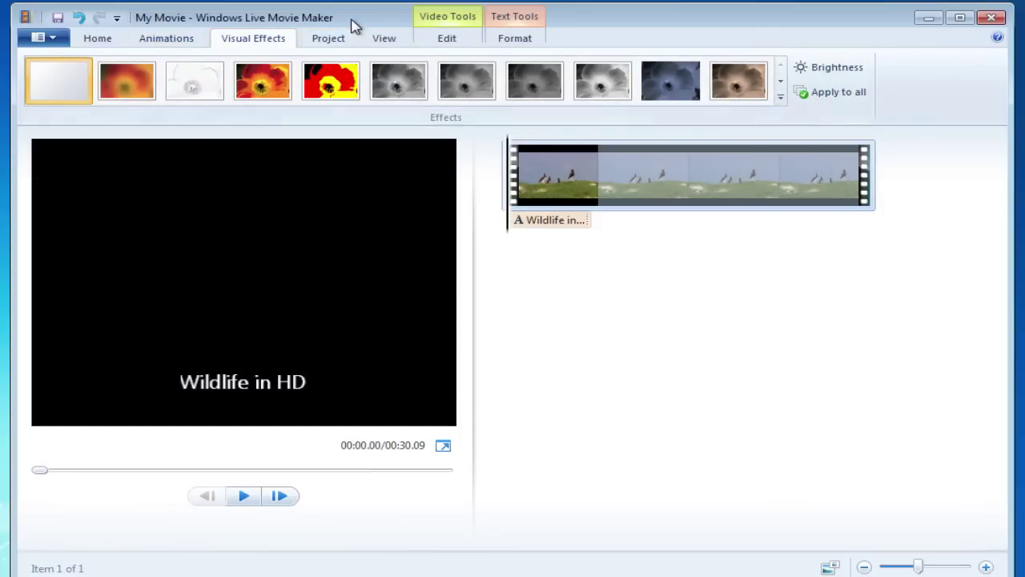
pyautogui.click(328, 39)
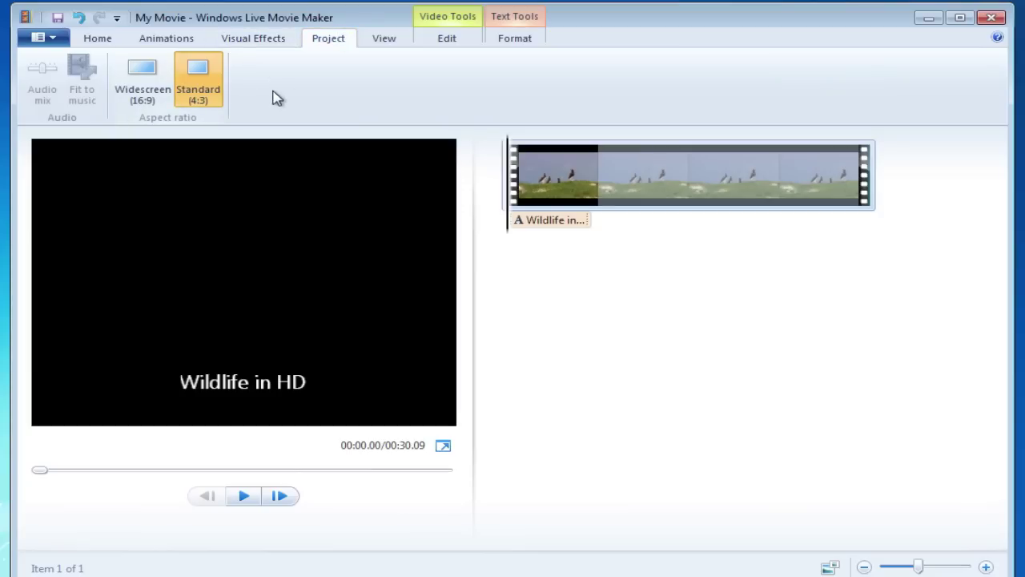
pyautogui.click(385, 40)
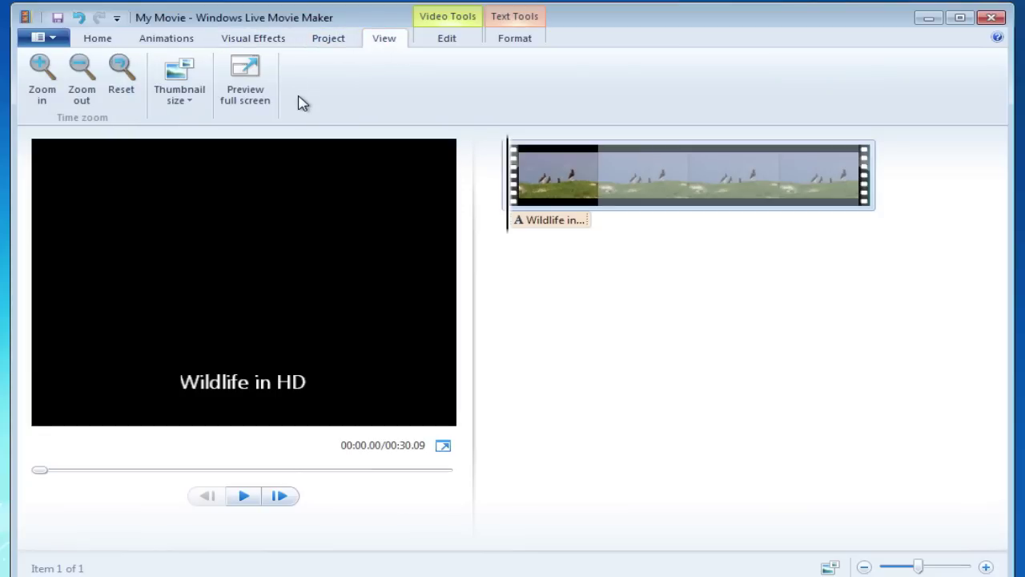
pyautogui.click(450, 39)
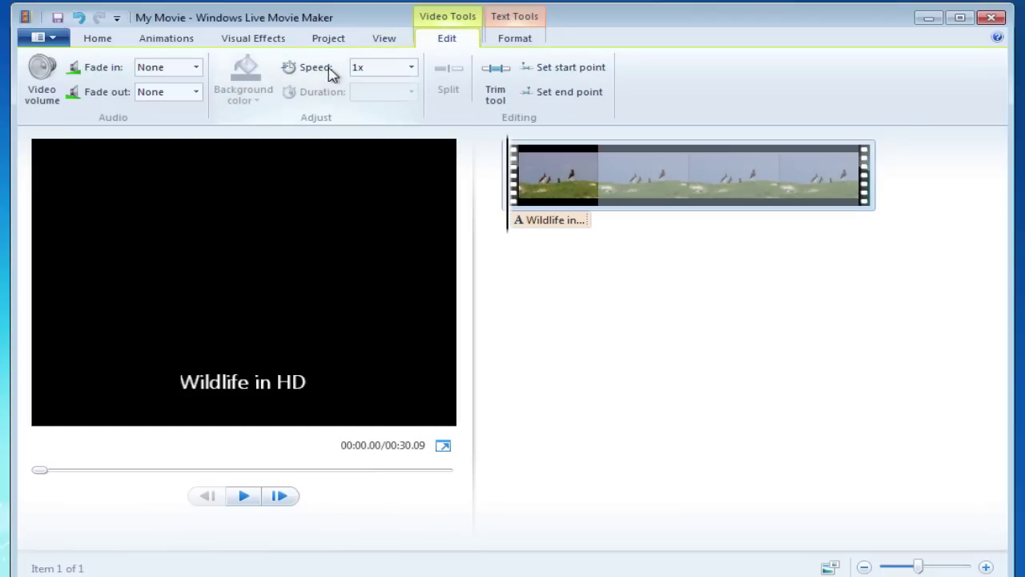
pyautogui.click(533, 41)
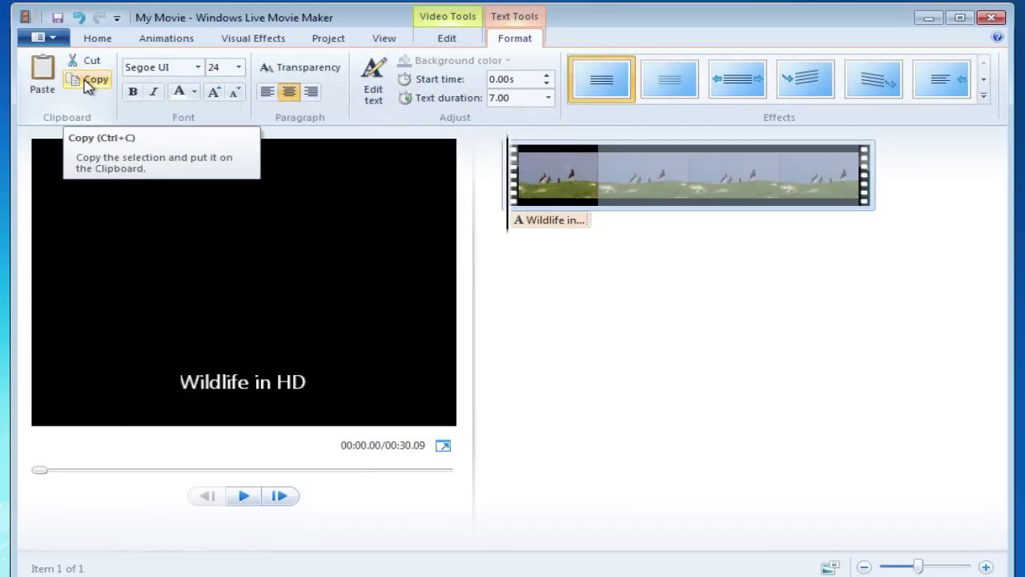
pyautogui.click(48, 38)
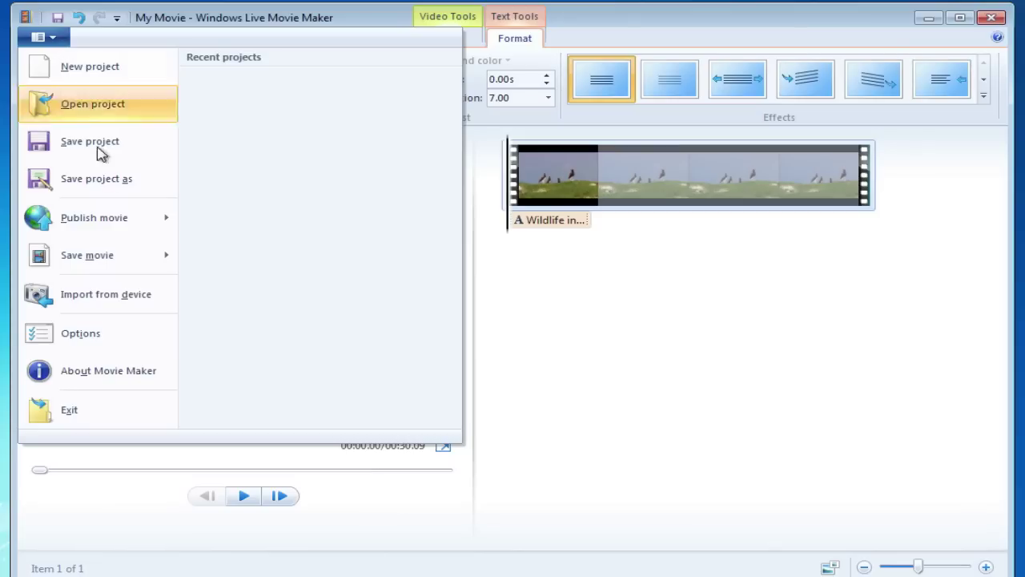
pyautogui.moveTo(116, 224)
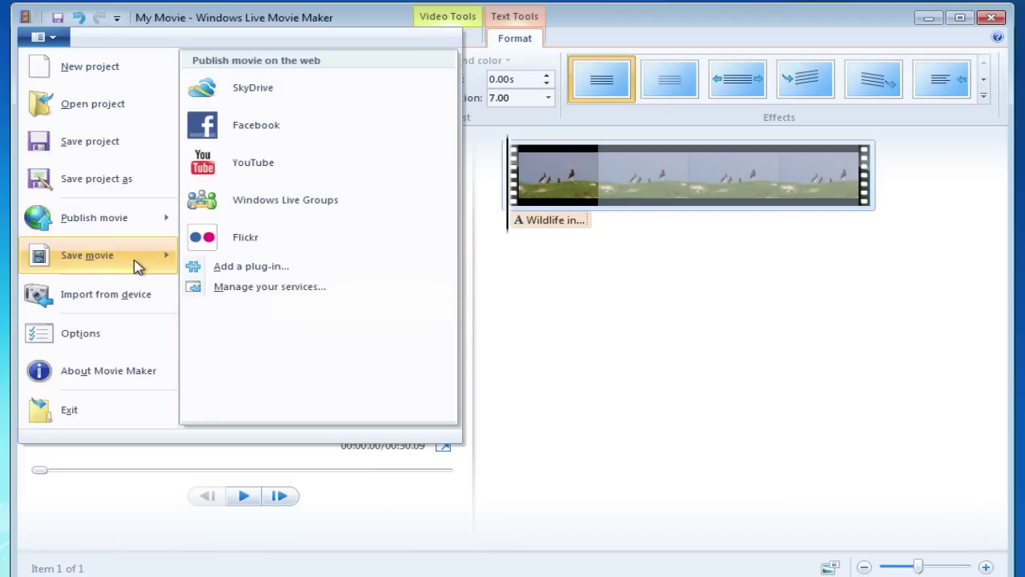
pyautogui.moveTo(136, 267)
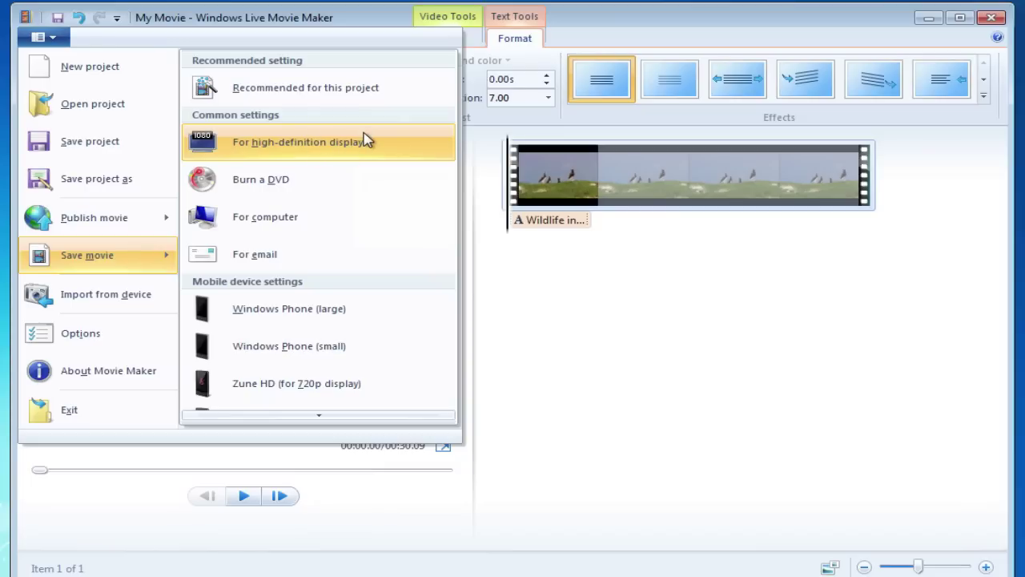
# Step: Dismiss the application options and return to the Home tab's media and AutoMovie options
pyautogui.click(648, 19)
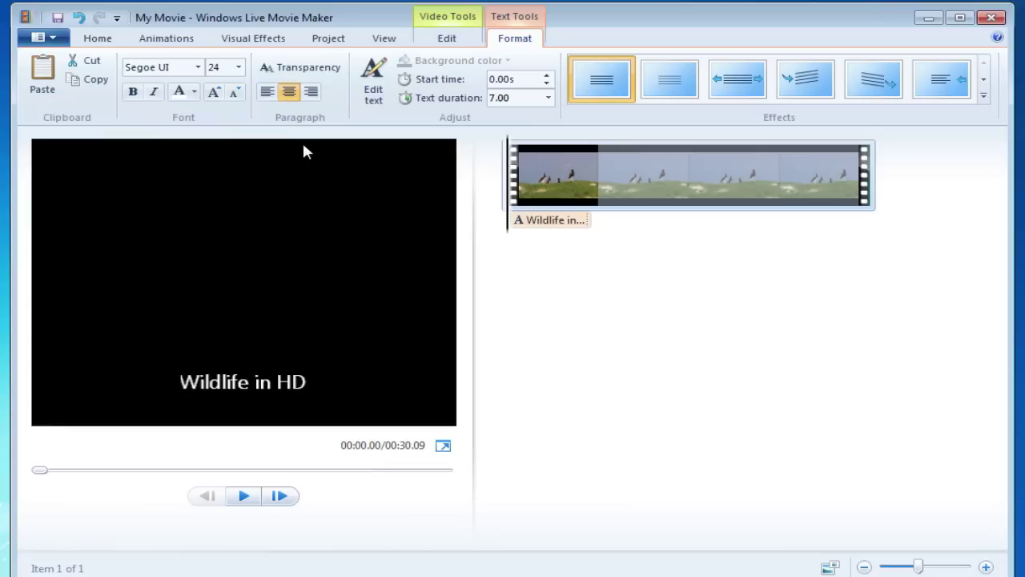
pyautogui.click(93, 41)
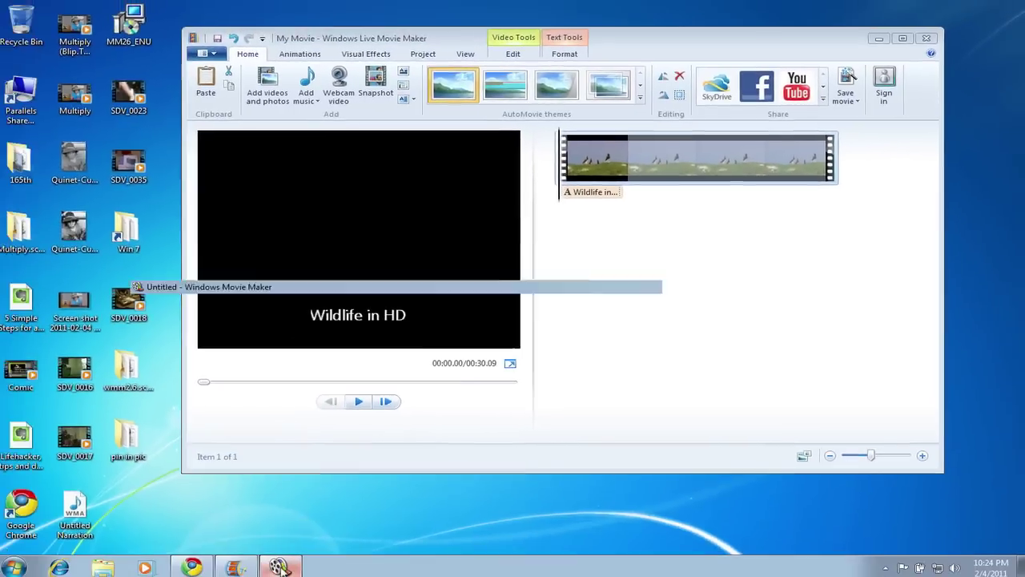
# Step: Bring Windows Movie Maker 2.6 forward and choose View video effects in Movie Tasks
pyautogui.click(282, 564)
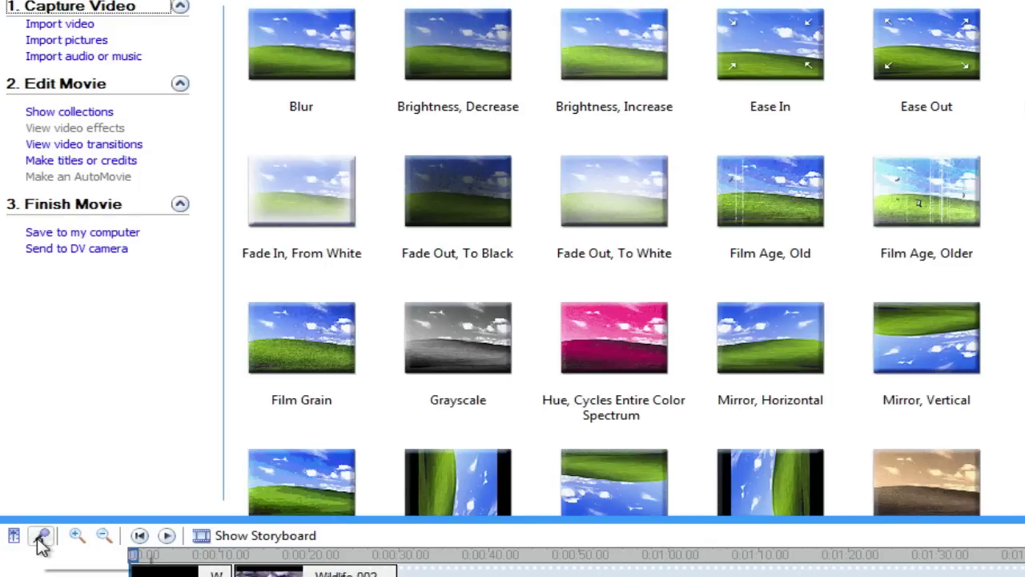
pyautogui.click(42, 535)
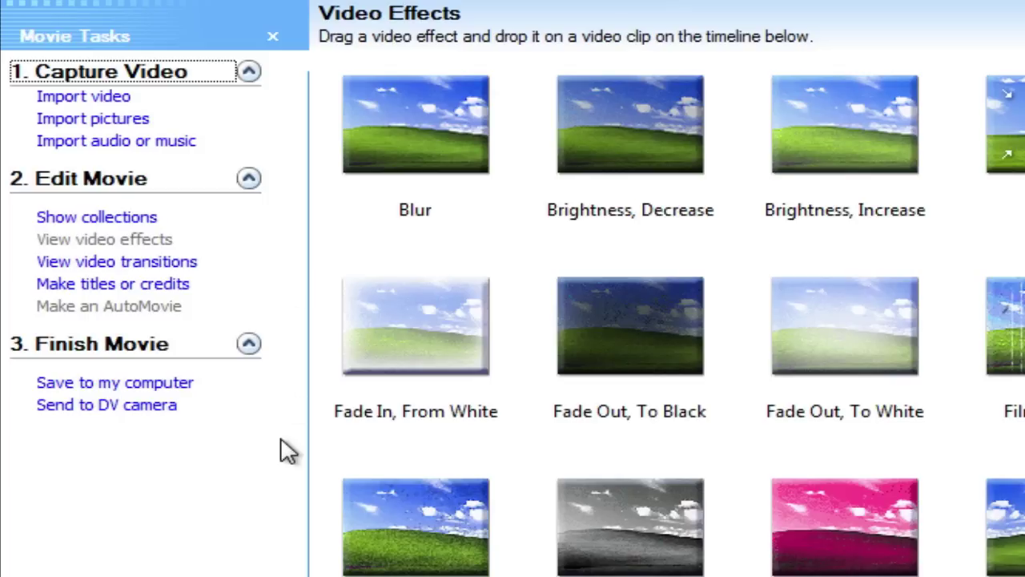
pyautogui.click(102, 97)
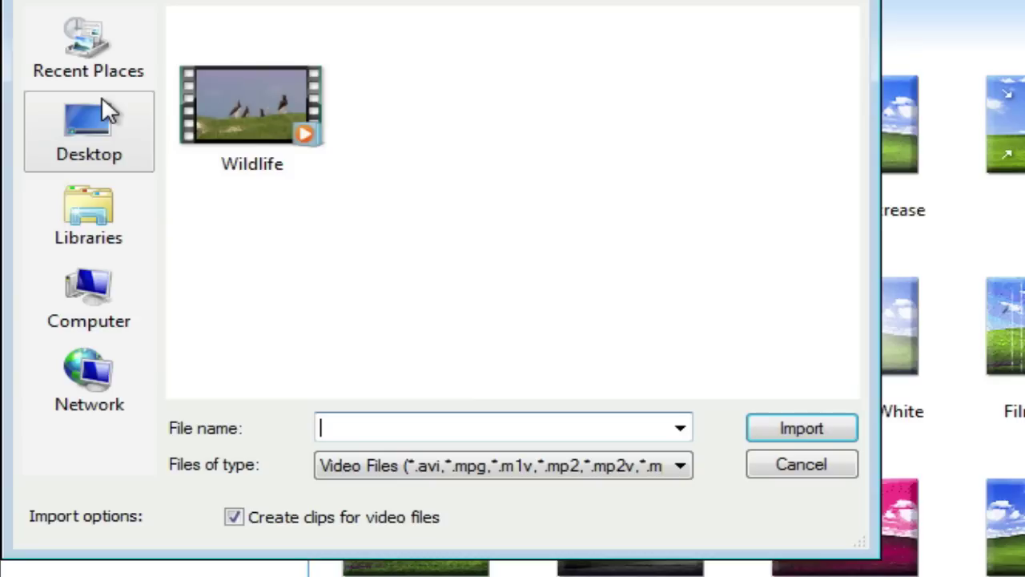
pyautogui.click(677, 466)
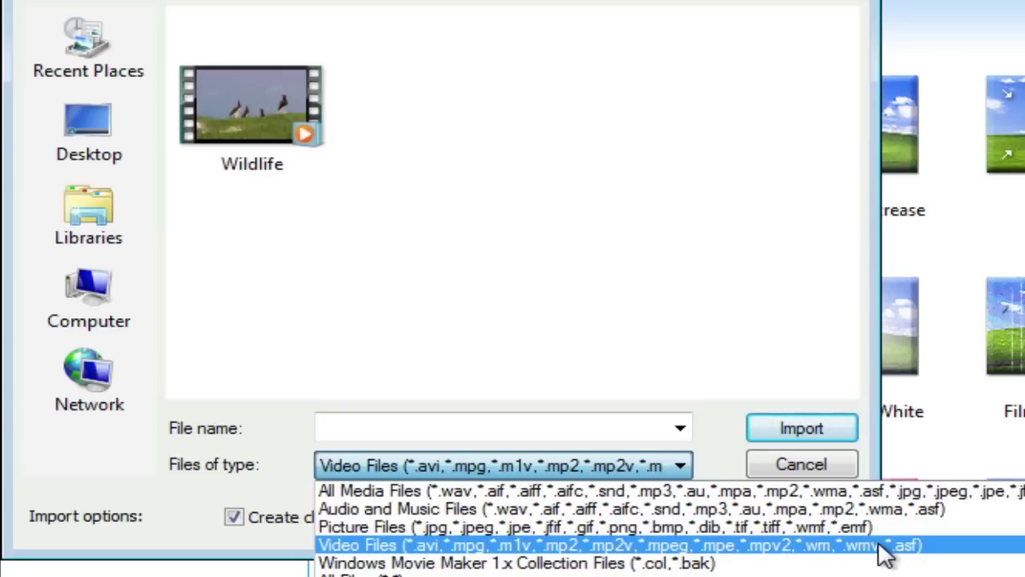
pyautogui.click(602, 332)
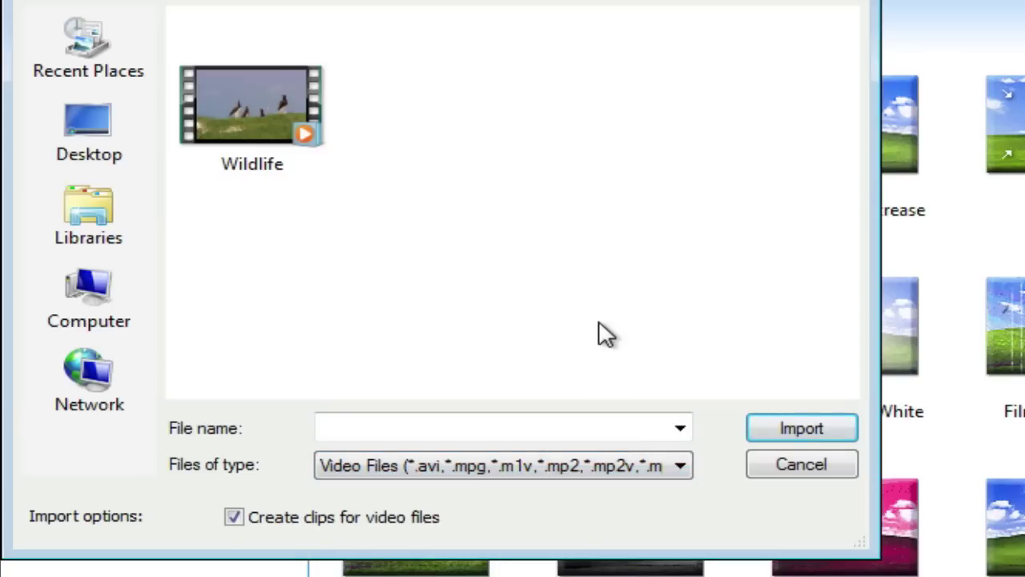
pyautogui.click(786, 463)
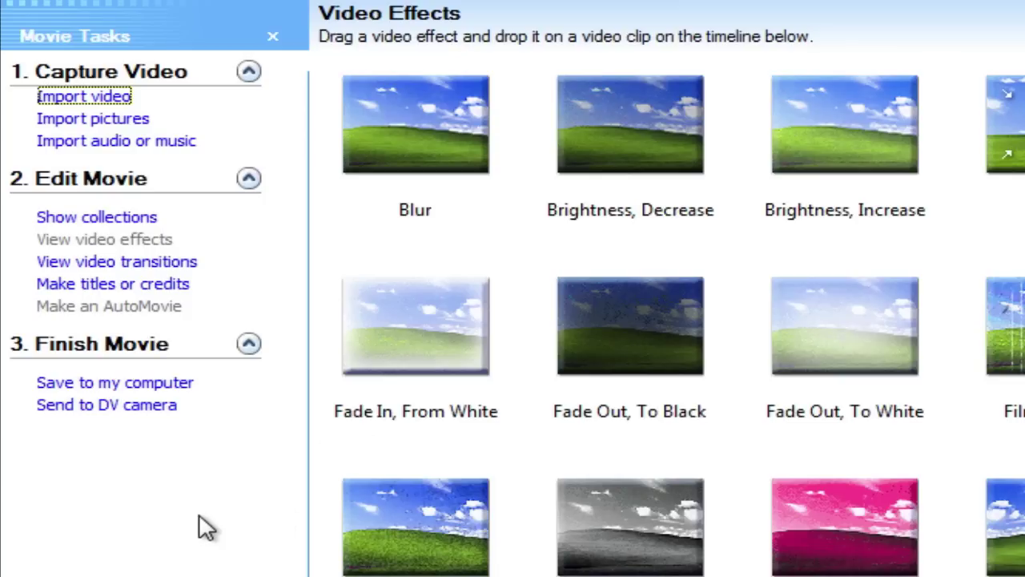
# Step: Preview the Speed Up, Double; Slow Down, Half; and Film Age, Oldest effects
pyautogui.scroll(-3, 681, 321)
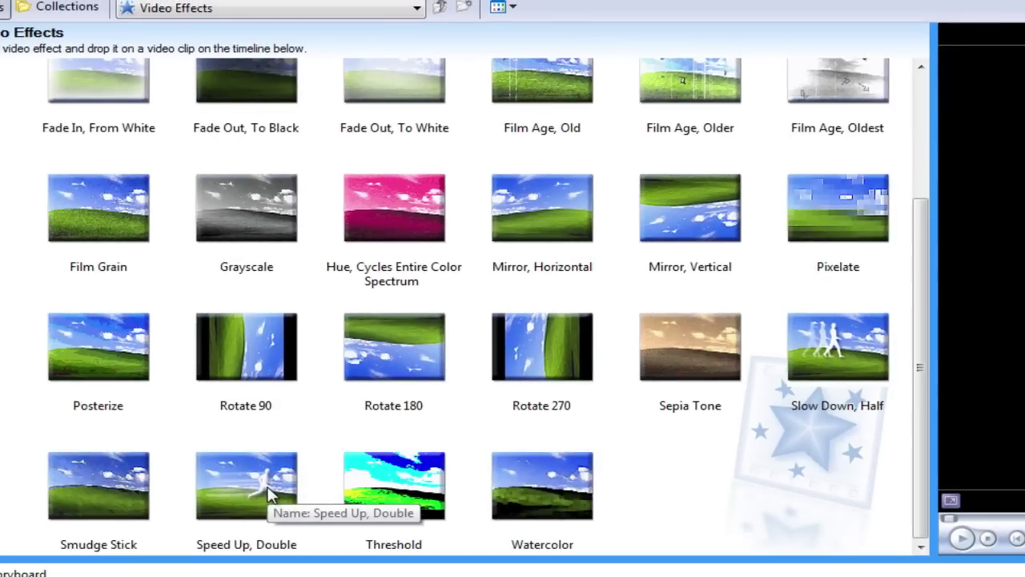
pyautogui.click(268, 492)
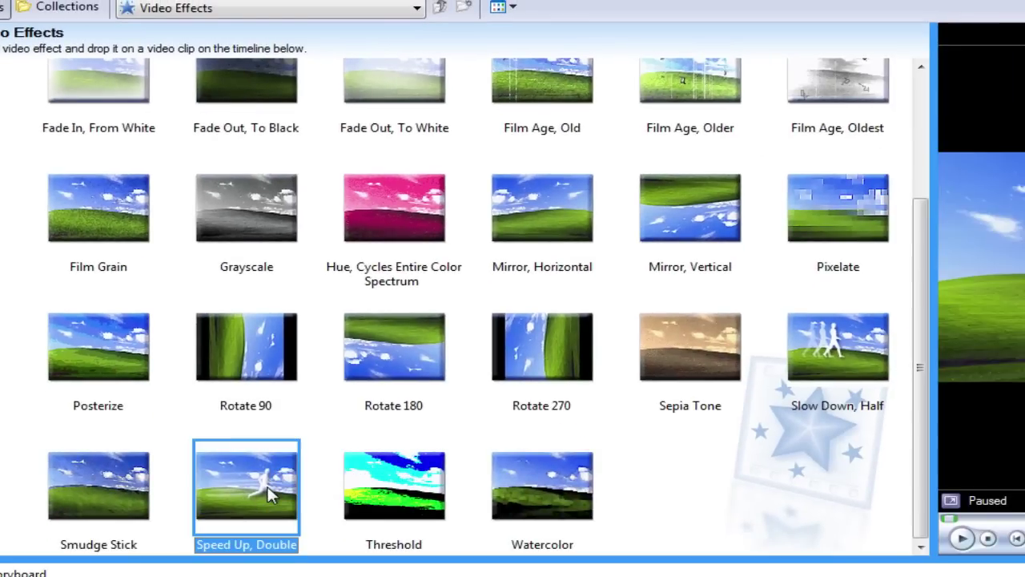
pyautogui.click(857, 334)
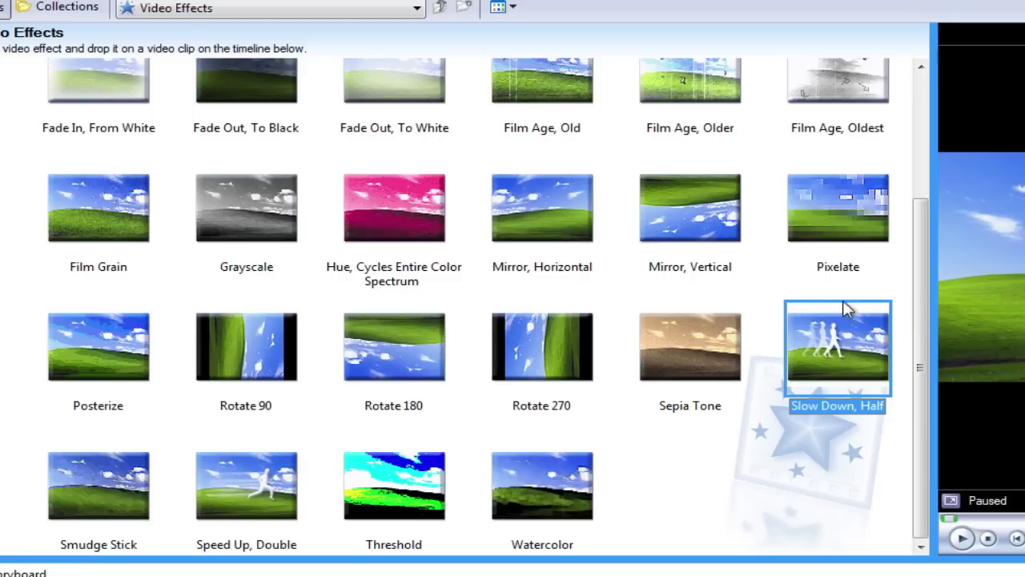
pyautogui.click(856, 78)
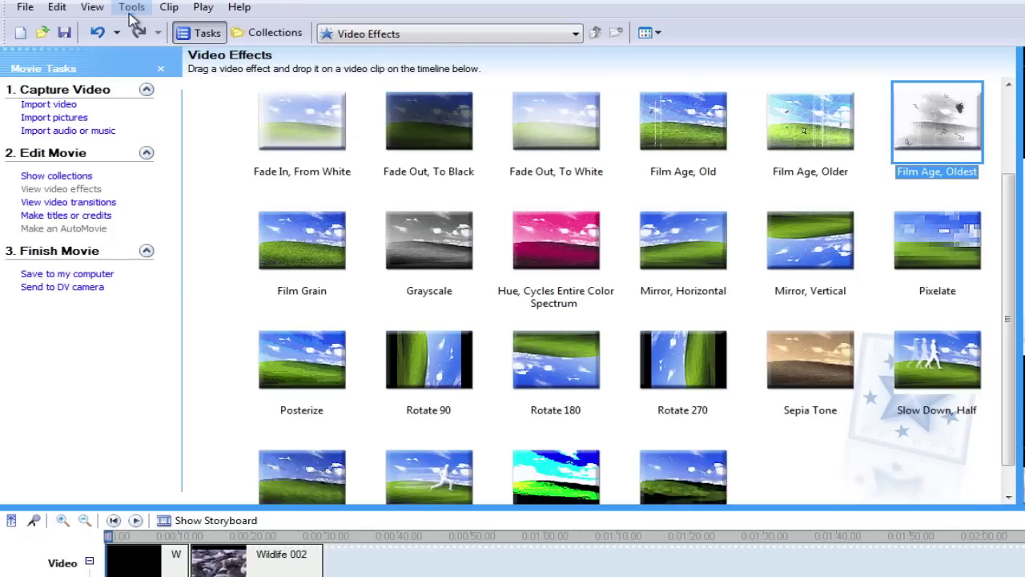
pyautogui.click(87, 9)
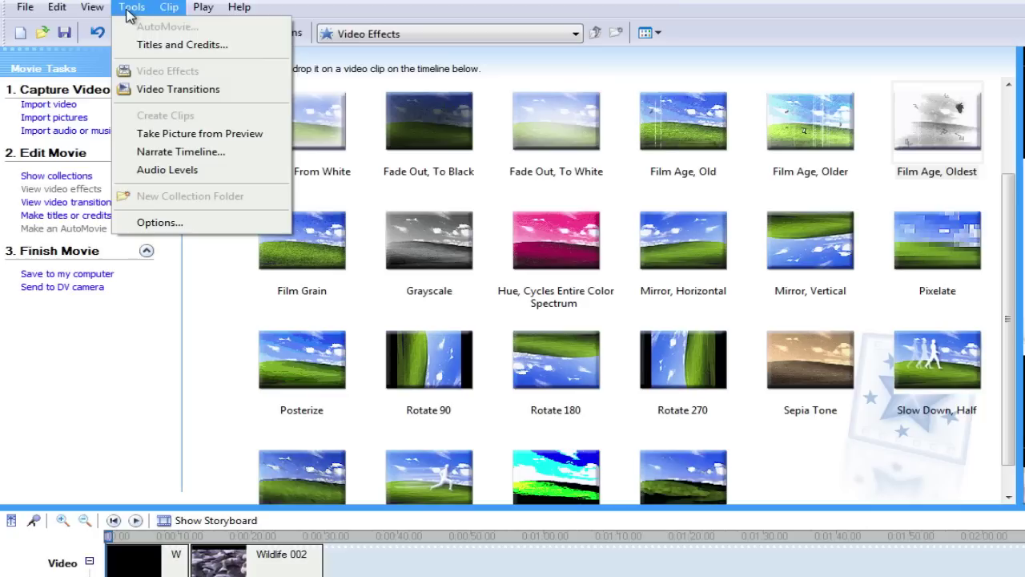
# Step: Start Titles and Credits, compare with Live Movie Maker, then switch the gallery to Video Transitions
pyautogui.click(144, 46)
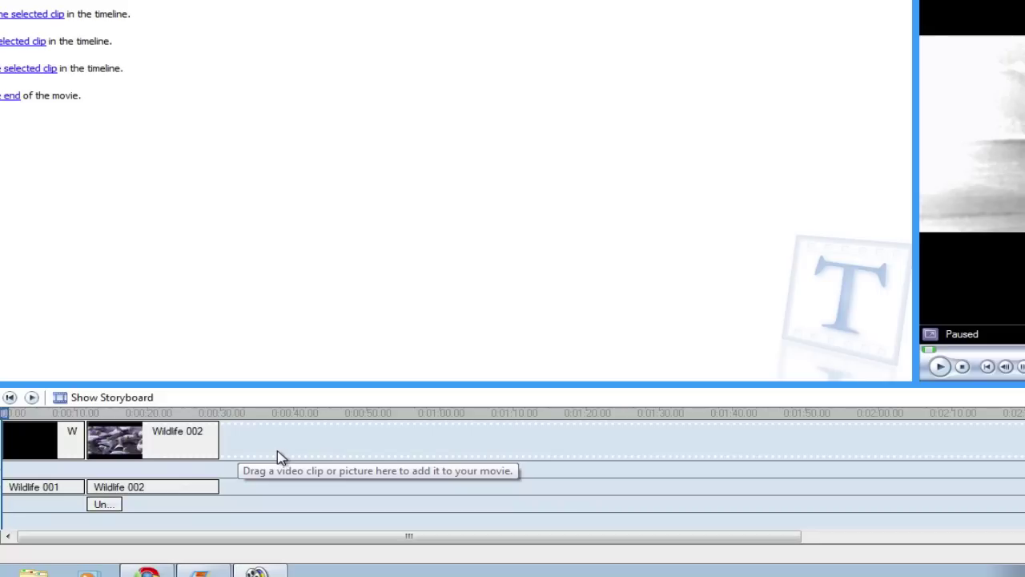
pyautogui.click(256, 571)
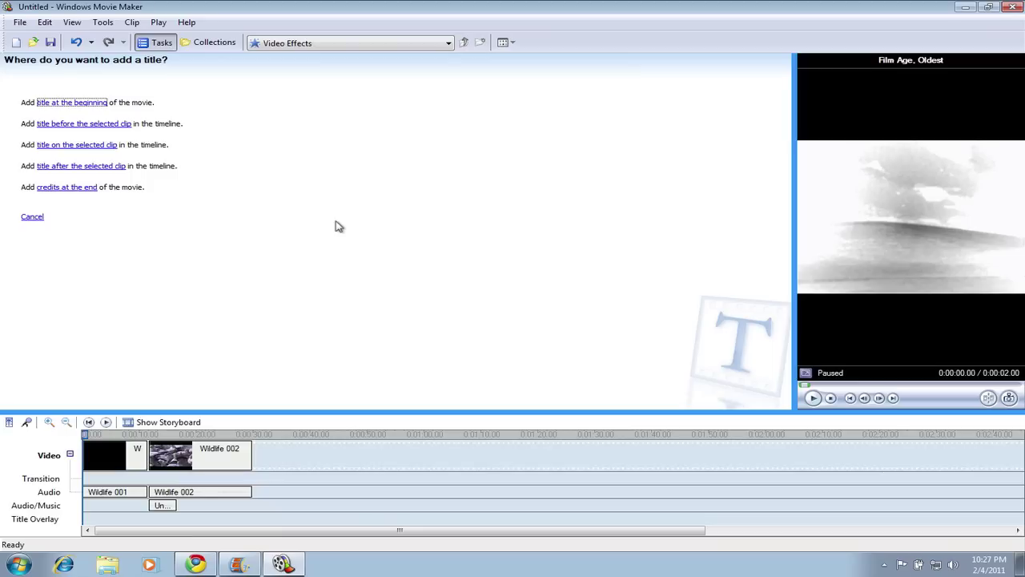
pyautogui.click(430, 46)
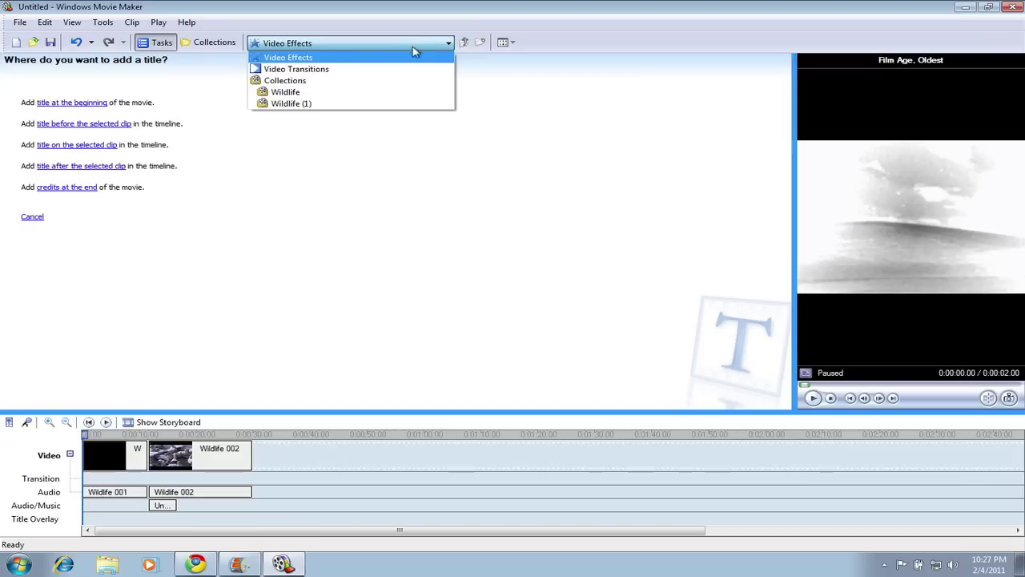
pyautogui.click(296, 70)
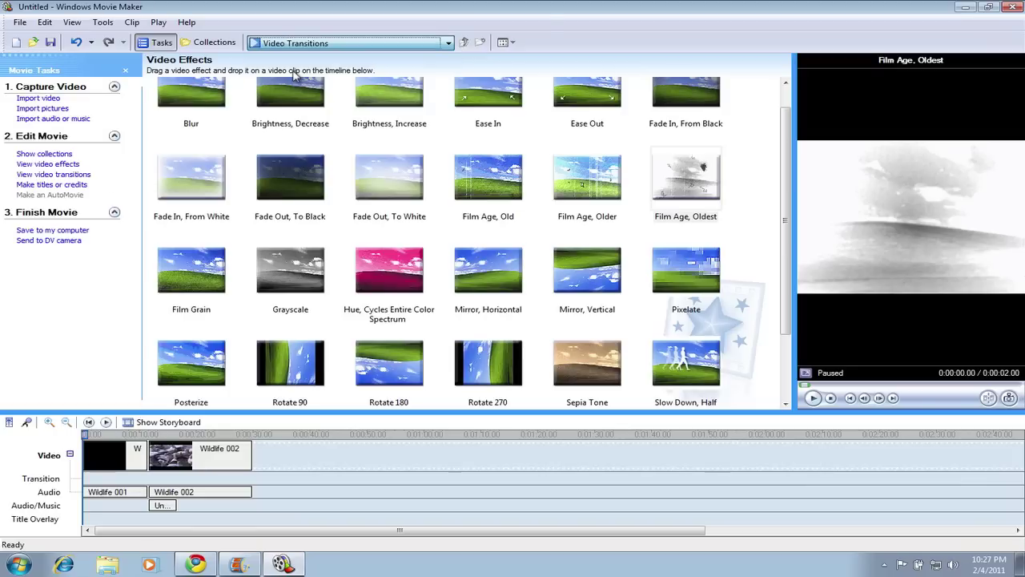
# Step: Reselect Video Transitions from the collections list and widen the preview beside the PIP tiles
pyautogui.scroll(-10, 367, 230)
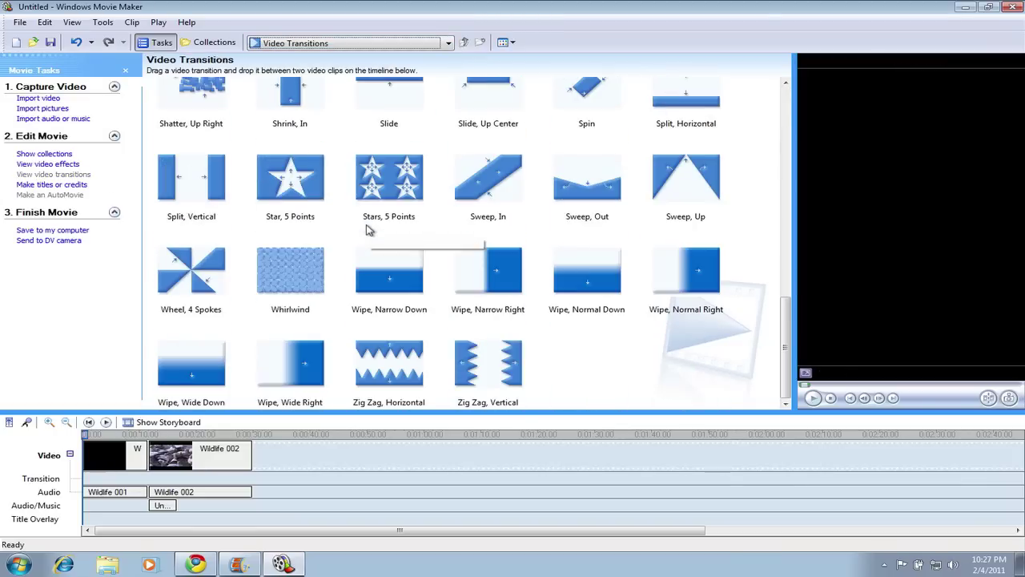
pyautogui.press('BackSpace')
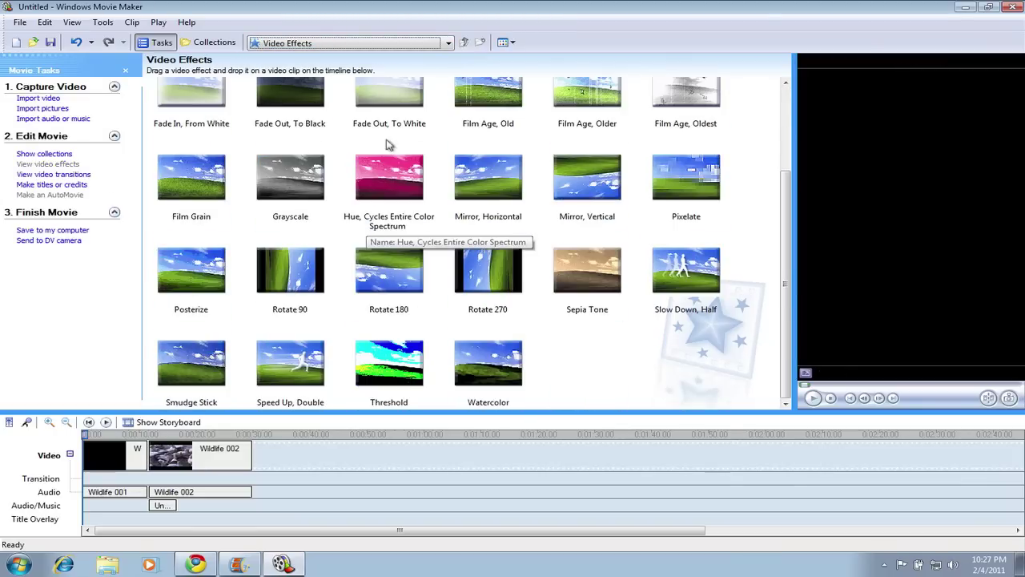
pyautogui.click(423, 43)
pyautogui.click(357, 83)
pyautogui.click(367, 46)
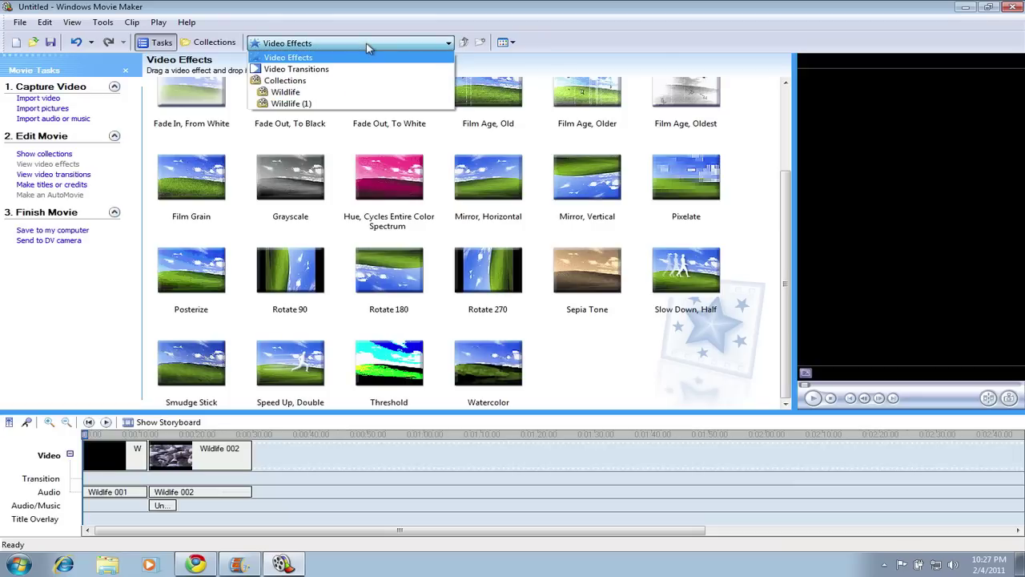
pyautogui.click(361, 68)
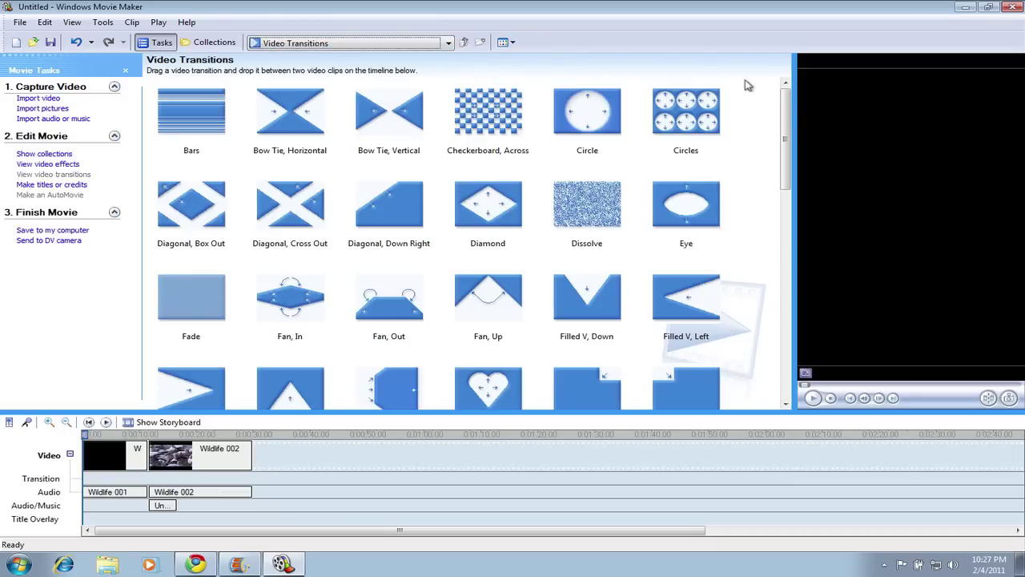
pyautogui.moveTo(791, 112); pyautogui.dragTo(798, 212)
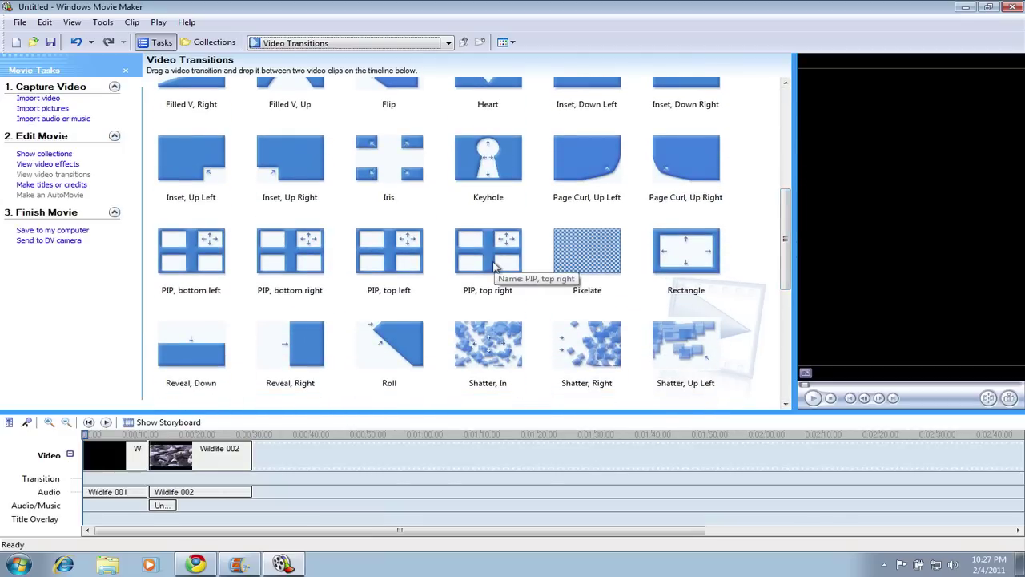
pyautogui.moveTo(795, 172); pyautogui.dragTo(662, 272)
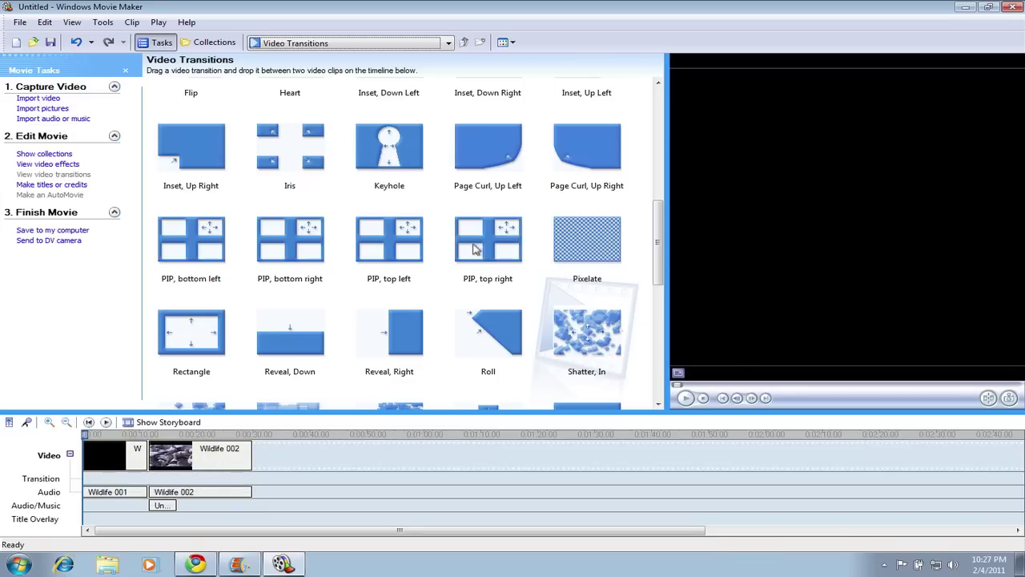
# Step: Place PIP, top right between Wildlife 001 and 002, overlap the clips, and preview at 0:00:08
pyautogui.moveTo(481, 247); pyautogui.dragTo(345, 329)
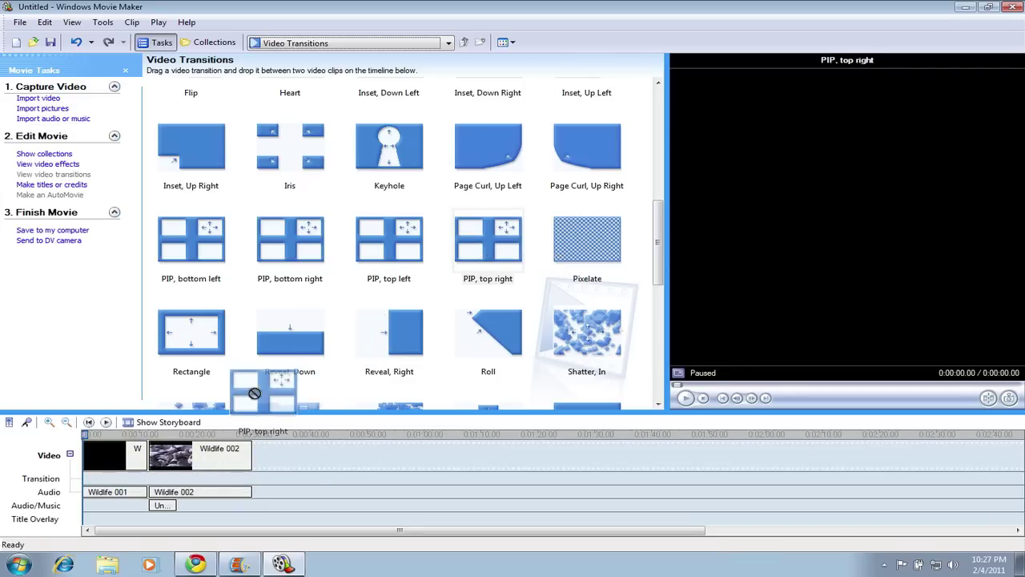
pyautogui.moveTo(253, 393); pyautogui.dragTo(153, 454)
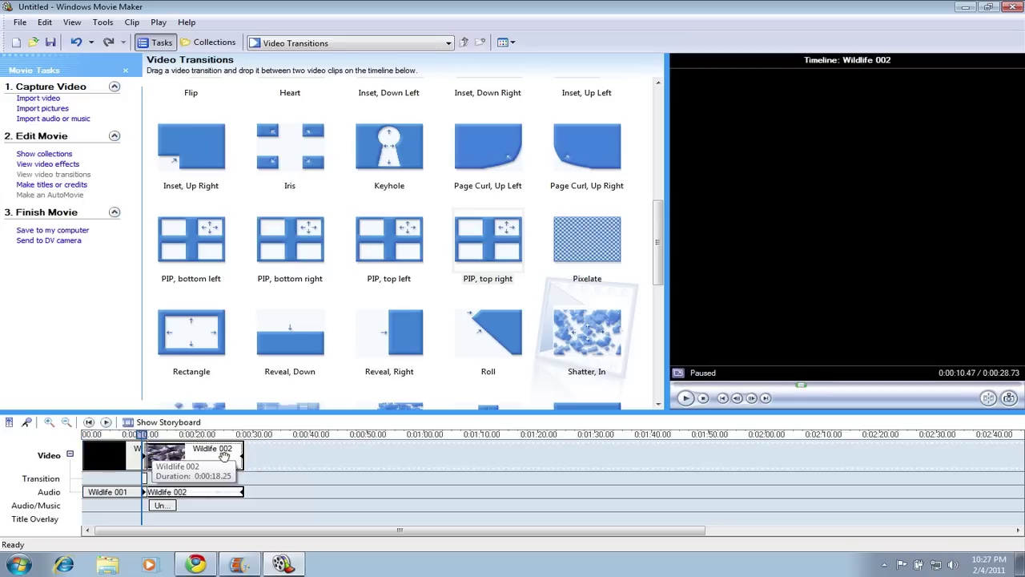
pyautogui.moveTo(225, 454); pyautogui.dragTo(165, 462)
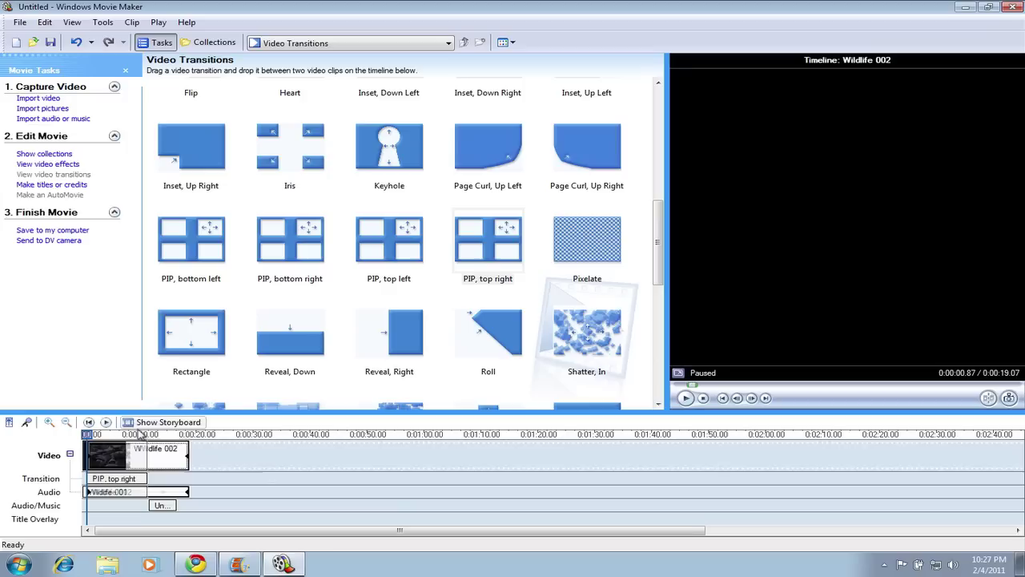
pyautogui.click(138, 434)
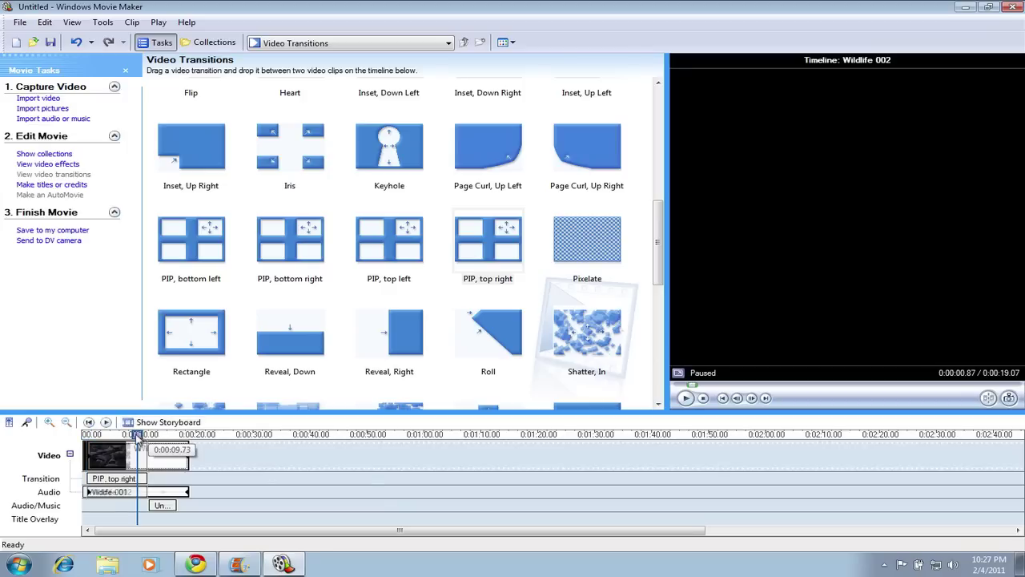
pyautogui.moveTo(138, 438); pyautogui.dragTo(127, 436)
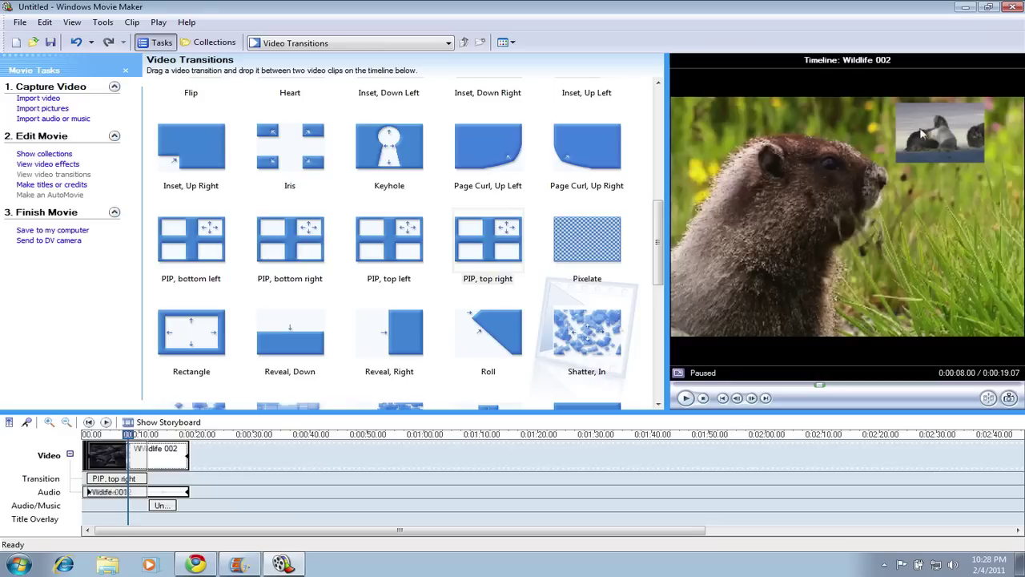
# Step: Bring Chrome forward and switch to the Movie Maker Forums tab at windowsmoviemakers.net/forums/
pyautogui.click(189, 563)
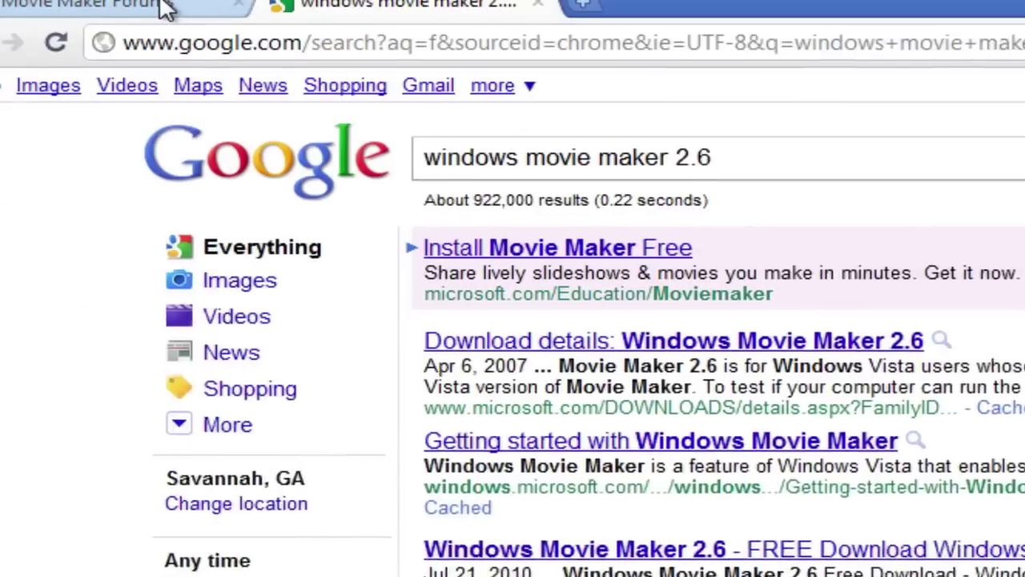
pyautogui.click(167, 13)
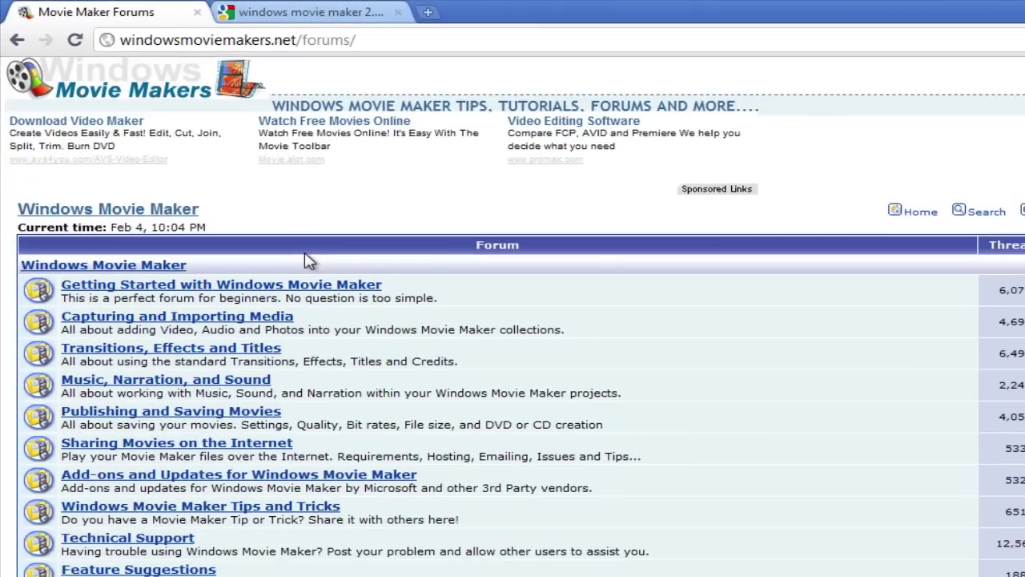
# Step: Read the pinned custom transitions thread under Share Your XP Transitions and Effects!!, then open Computer
pyautogui.scroll(-5, 457, 374)
pyautogui.scroll(-1, 309, 260)
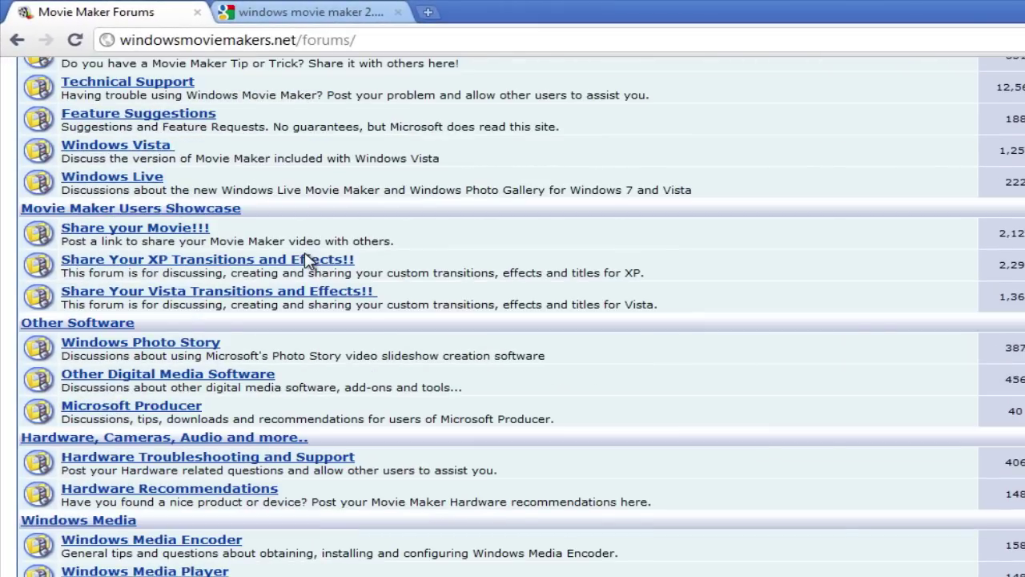
pyautogui.click(238, 266)
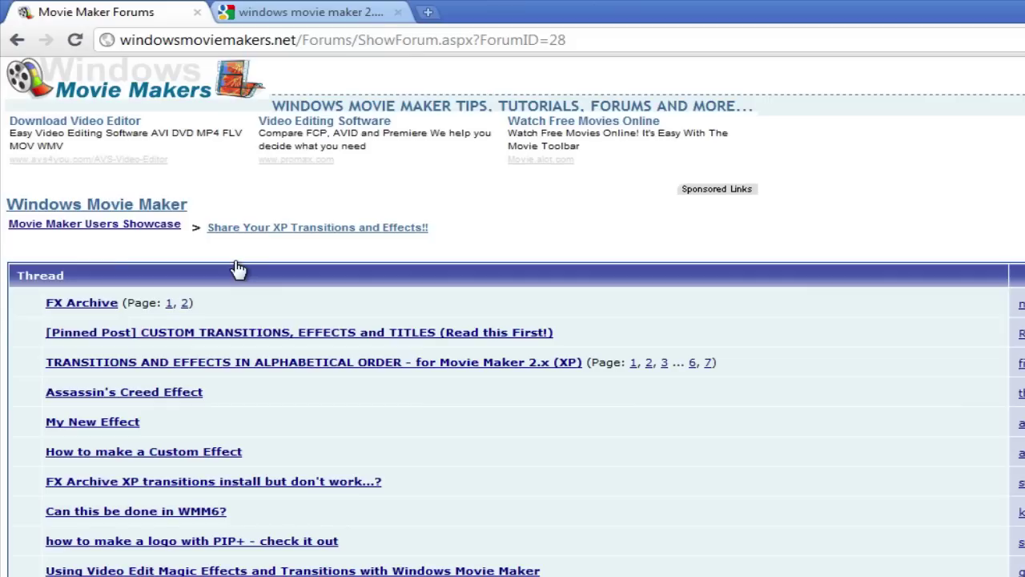
pyautogui.click(247, 339)
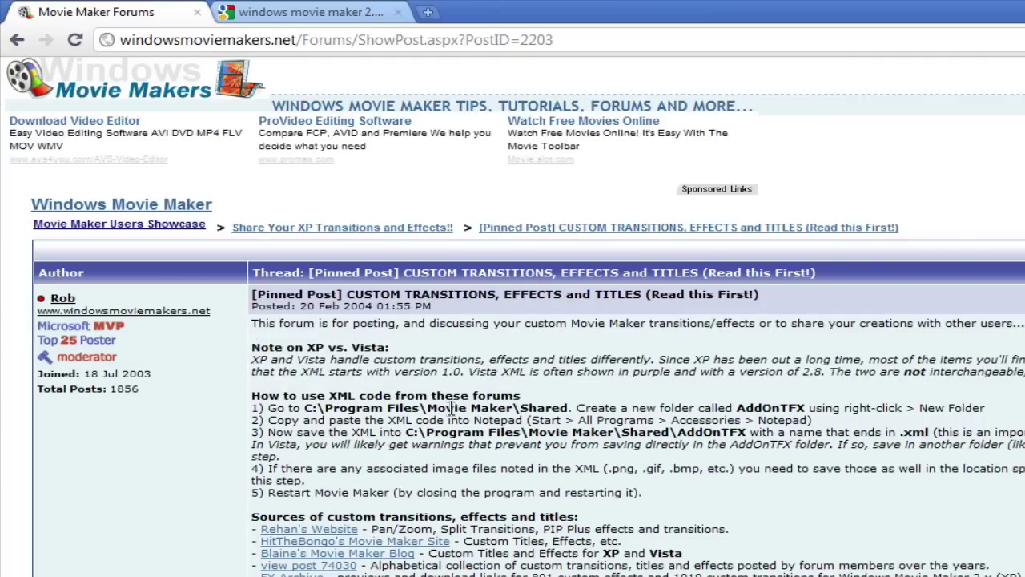
pyautogui.scroll(-3, 451, 408)
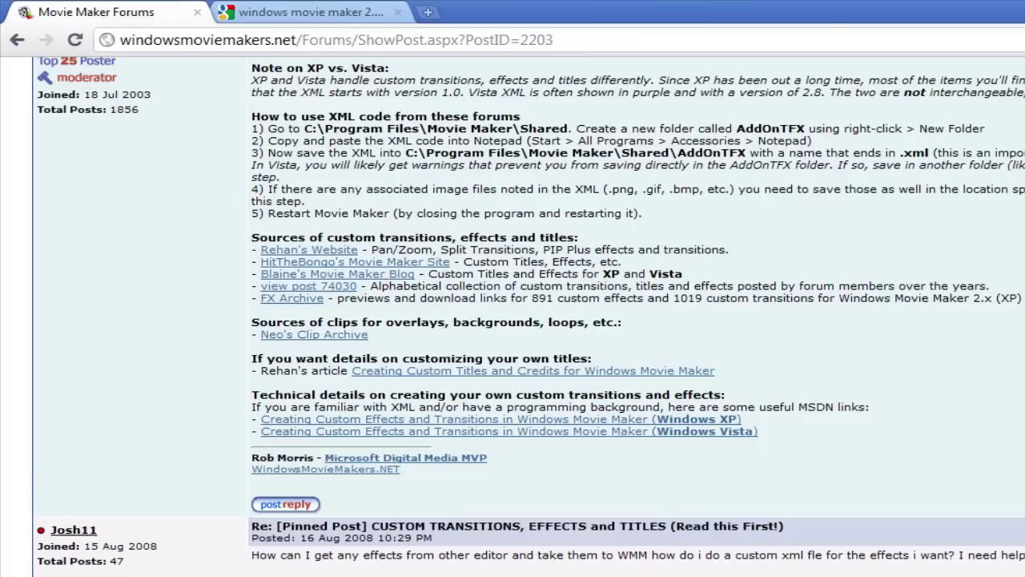
pyautogui.press('super')
pyautogui.click(314, 573)
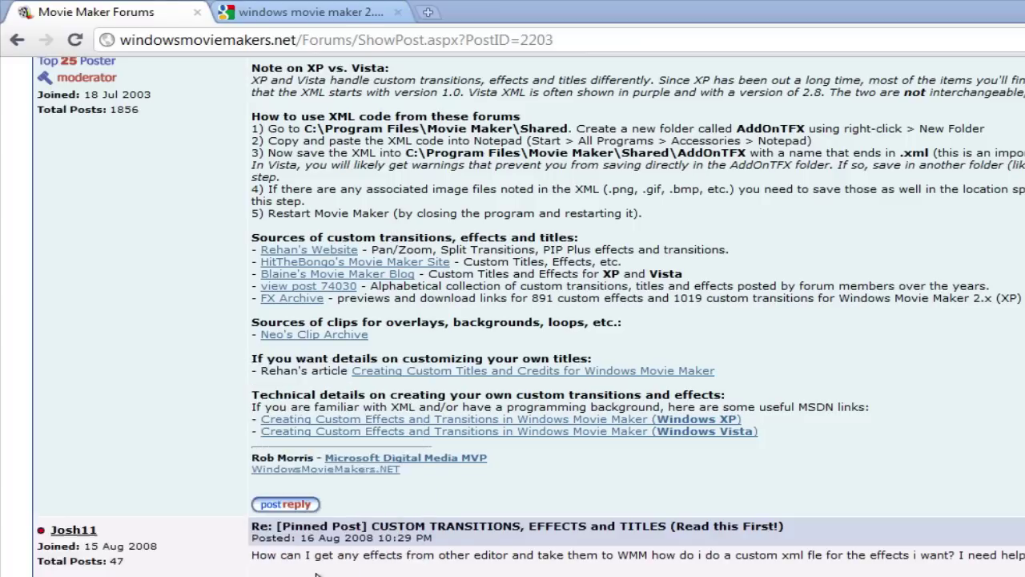
# Step: Browse Local Disk (C:) > Program Files > Movie Maker 2.6 > Shared > AddOnTFX
pyautogui.moveTo(630, 161); pyautogui.dragTo(674, 258)
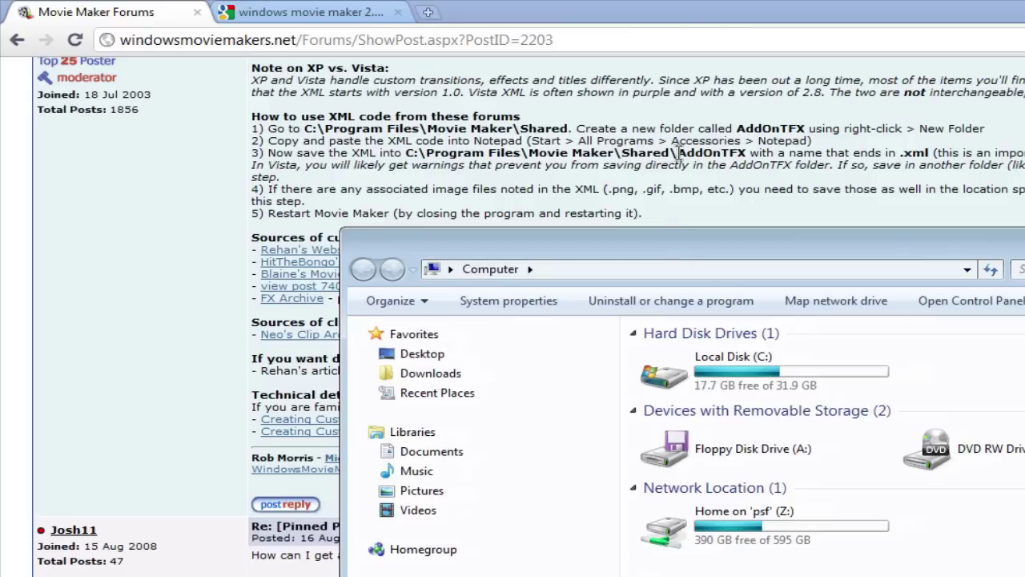
pyautogui.doubleClick(717, 373)
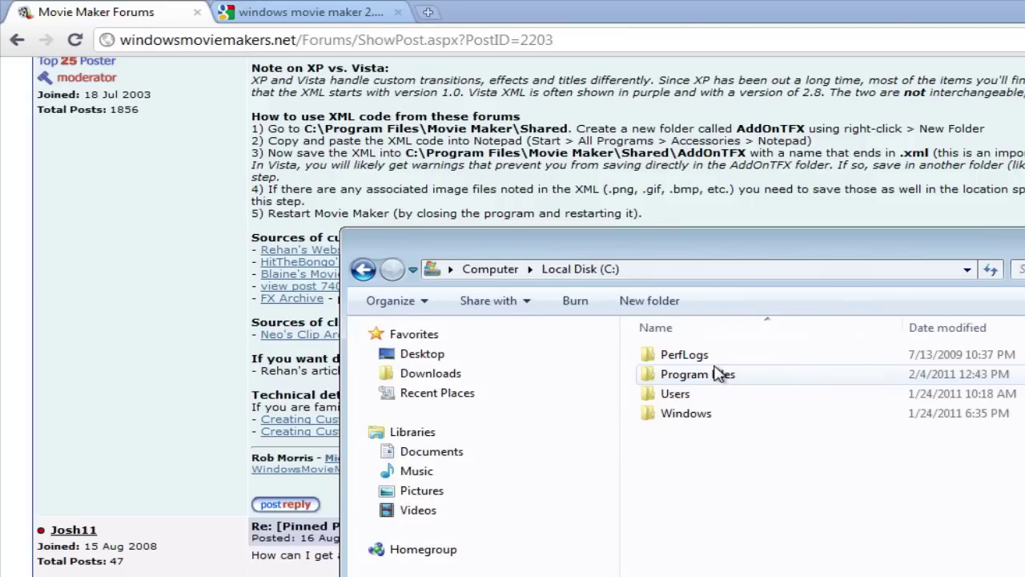
pyautogui.doubleClick(703, 375)
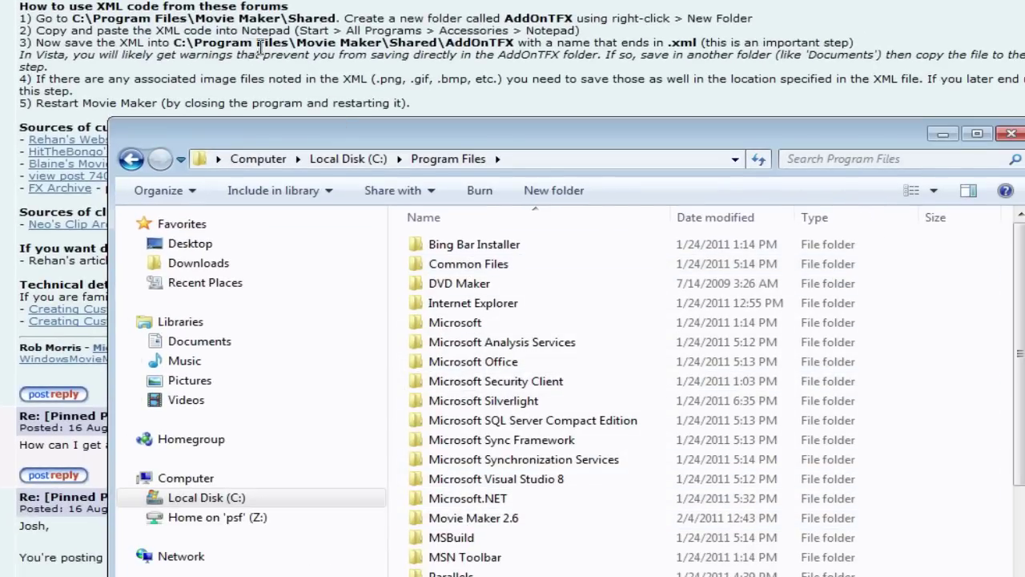
pyautogui.doubleClick(476, 518)
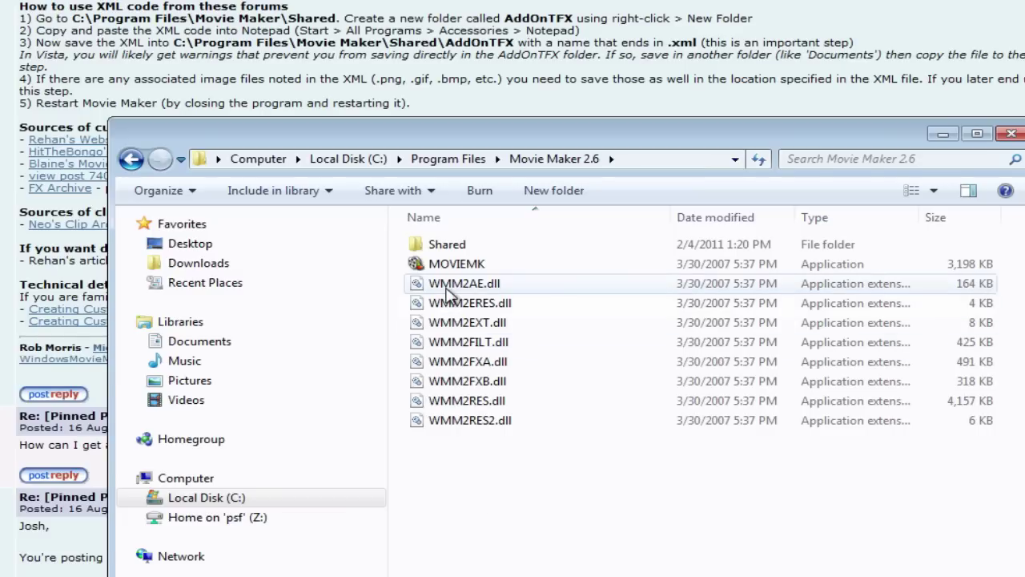
pyautogui.doubleClick(469, 249)
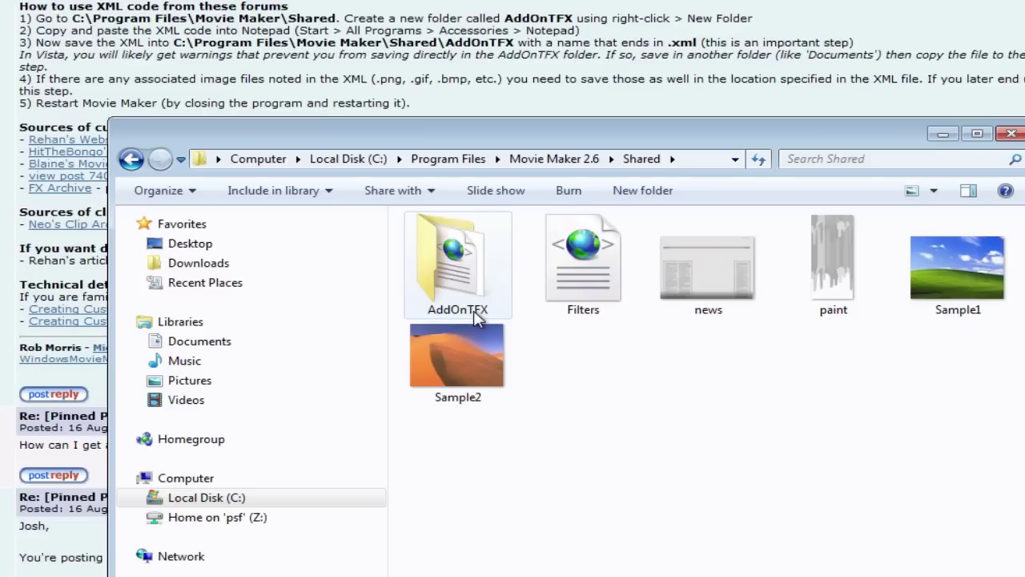
pyautogui.doubleClick(457, 275)
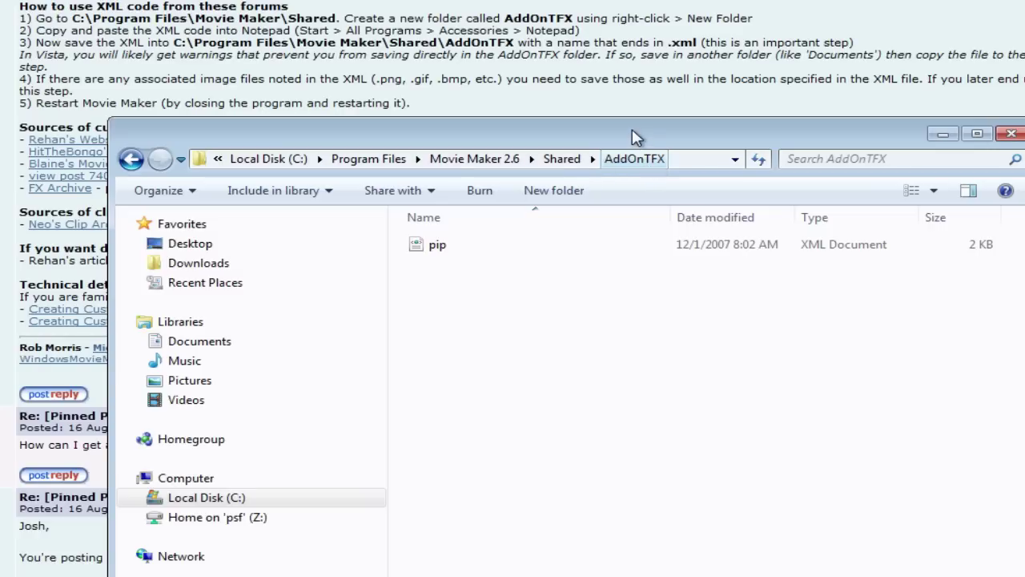
# Step: Bring the pinned Windows Movie Makers forum thread forward and read down through its replies
pyautogui.click(606, 93)
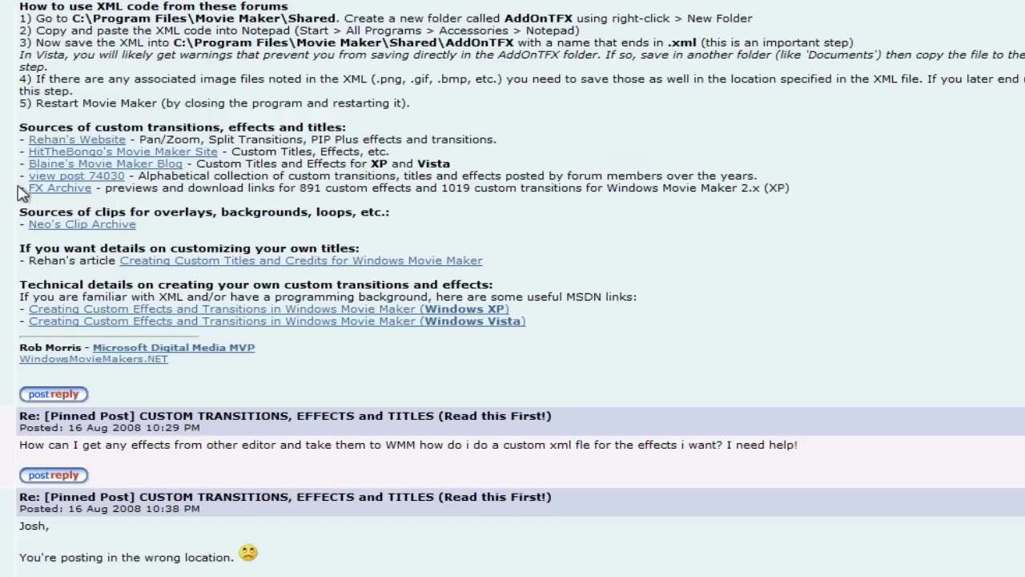
pyautogui.scroll(-2, 21, 197)
pyautogui.scroll(-6, 22, 197)
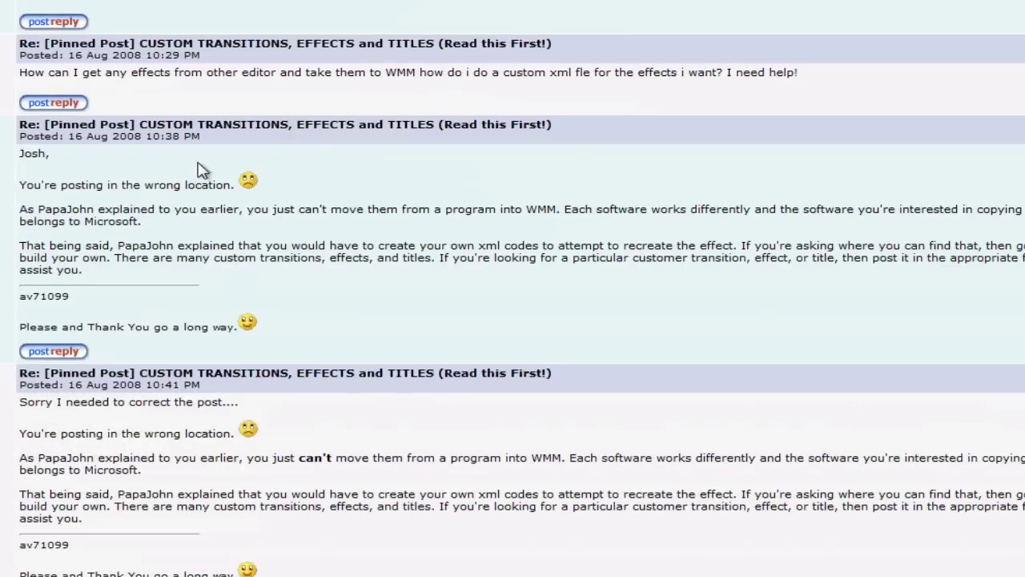
pyautogui.scroll(-8, 327, 151)
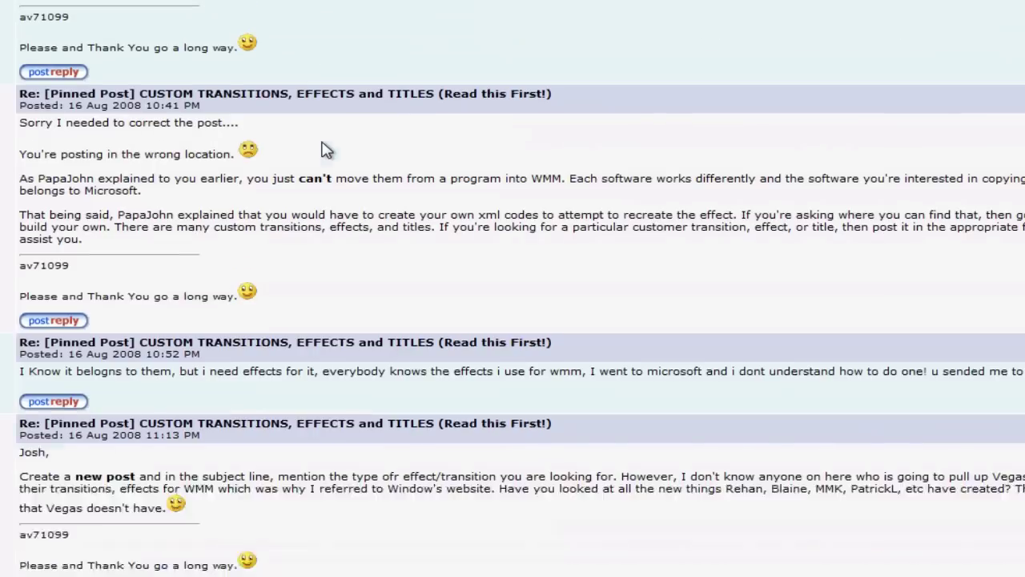
pyautogui.scroll(-6, 327, 150)
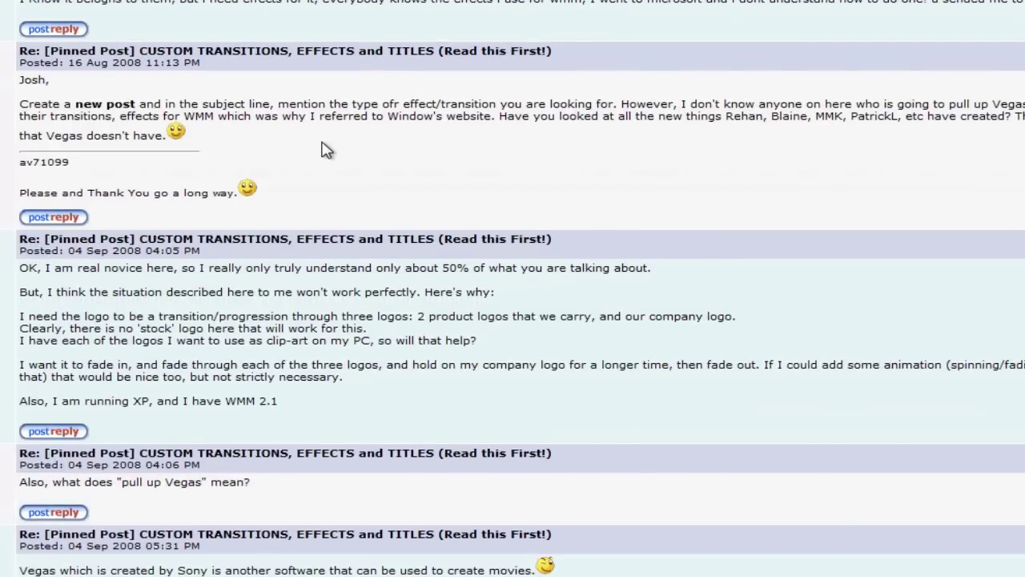
pyautogui.scroll(-4, 327, 151)
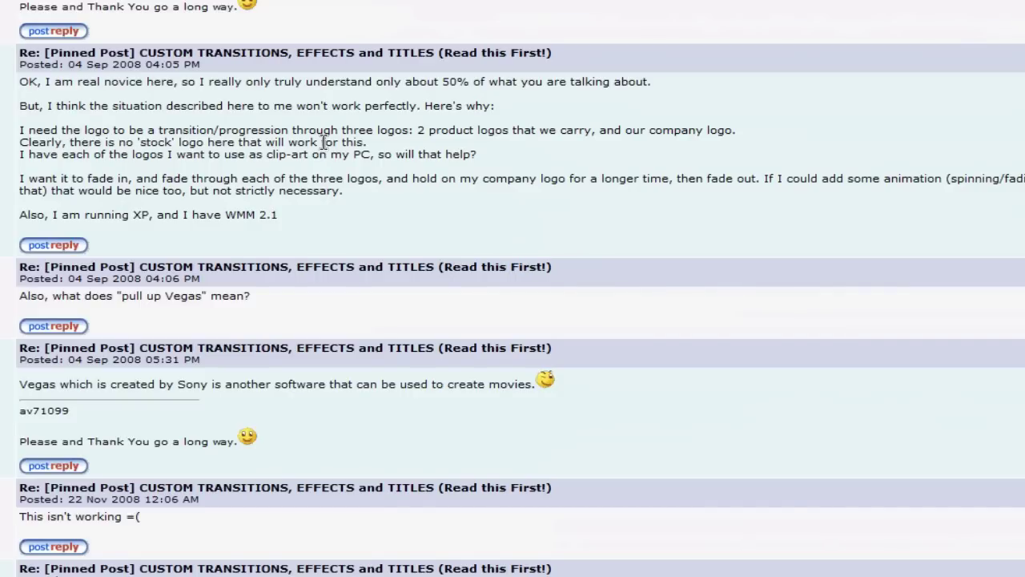
pyautogui.scroll(-2, 323, 143)
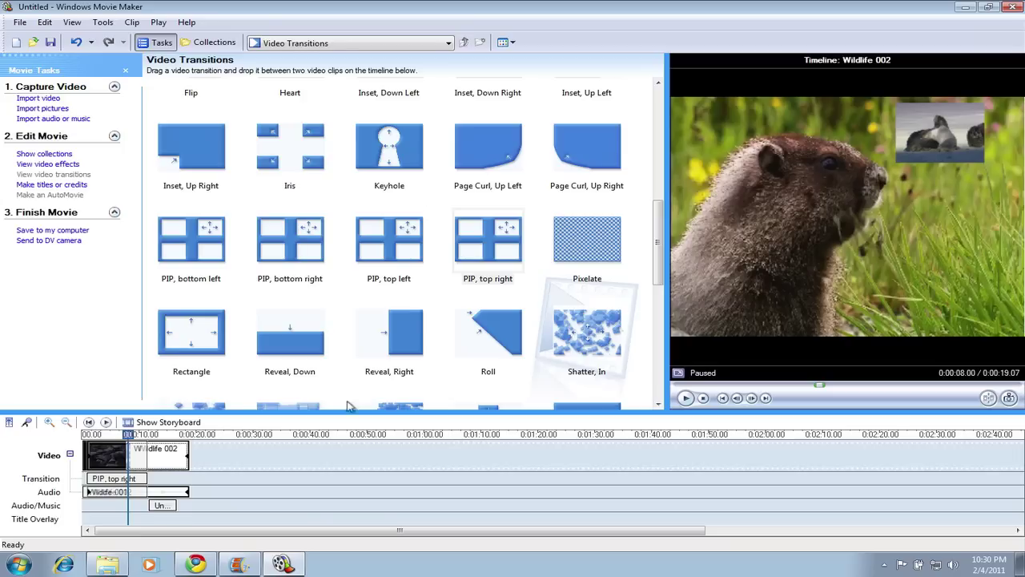
pyautogui.click(240, 564)
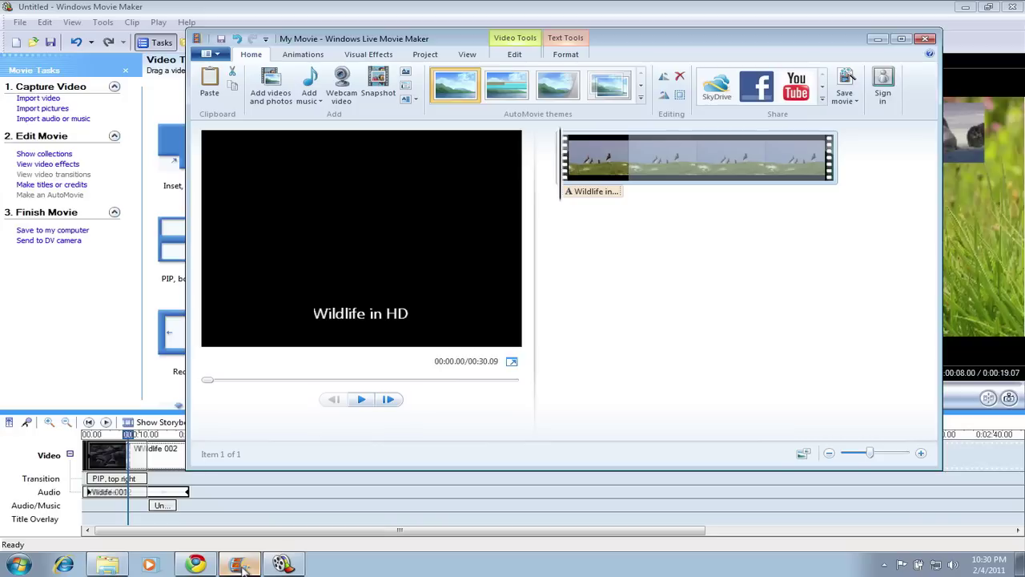
pyautogui.click(377, 6)
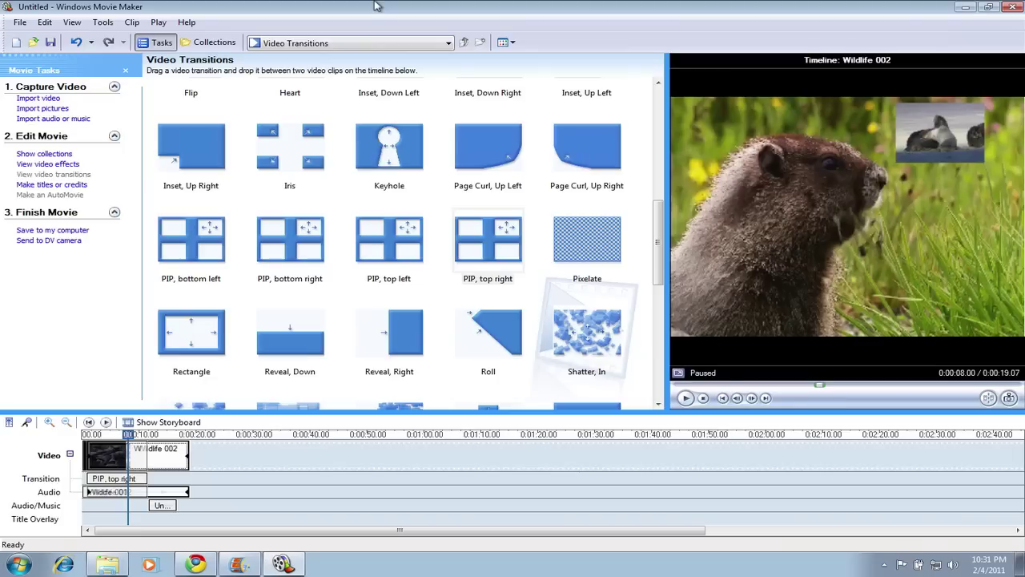